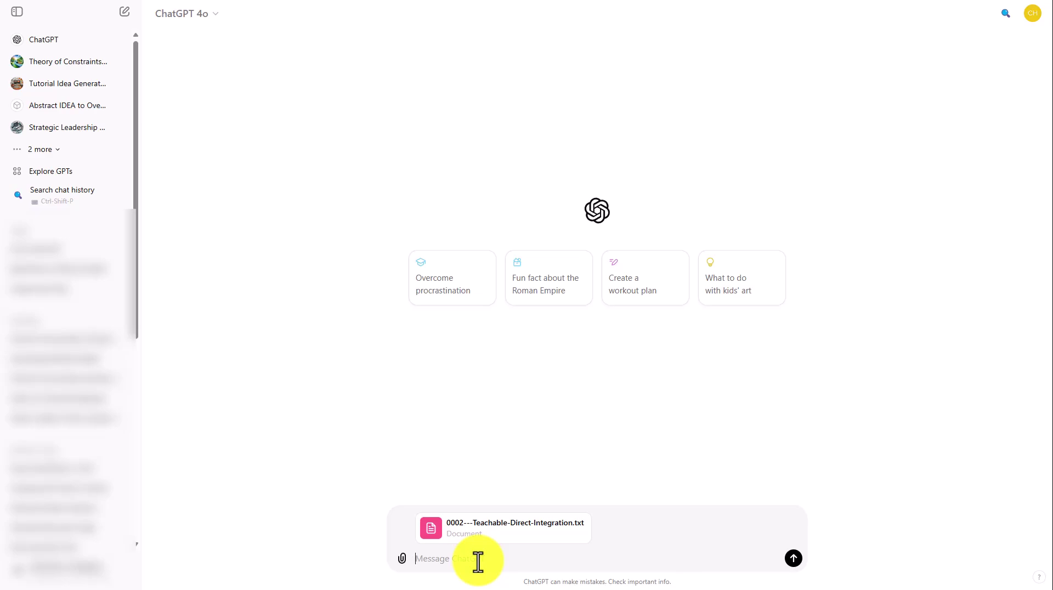
# - Ask for the attached transcript as a medium.com article that does not require seeing what is happening on screen, and copy the generated article
pyautogui.write('Turn this transcript into a narrative style script for a video that does not require the individual to see what is happening on screen.')
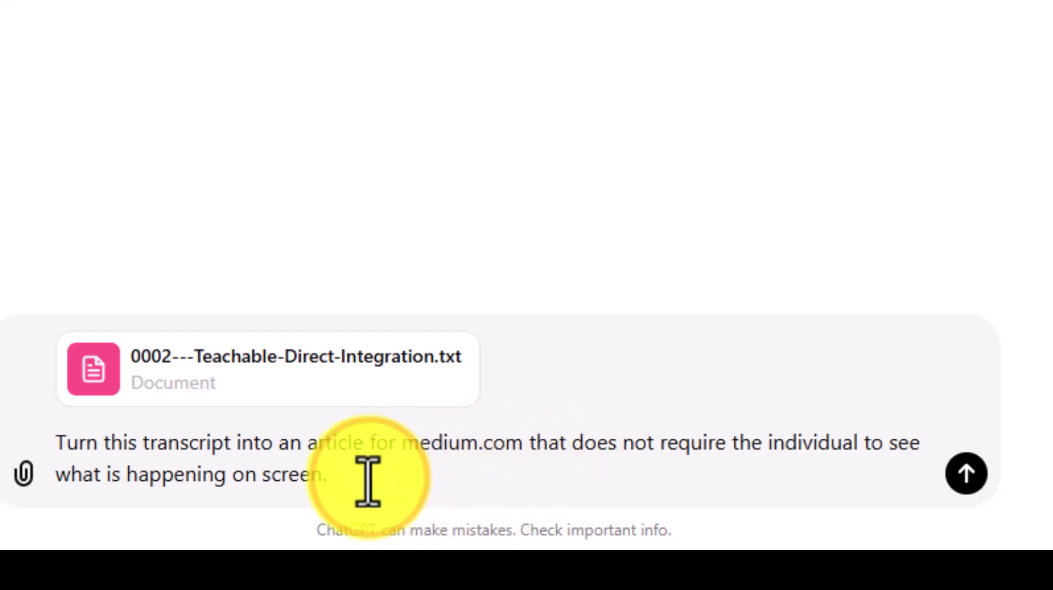
pyautogui.press('Return')
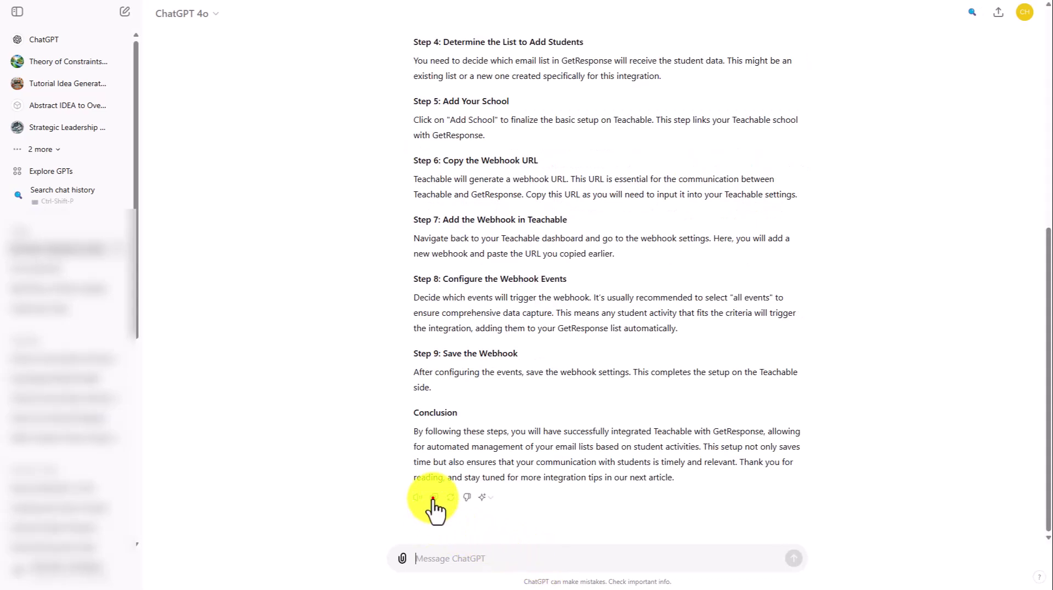
pyautogui.click(433, 497)
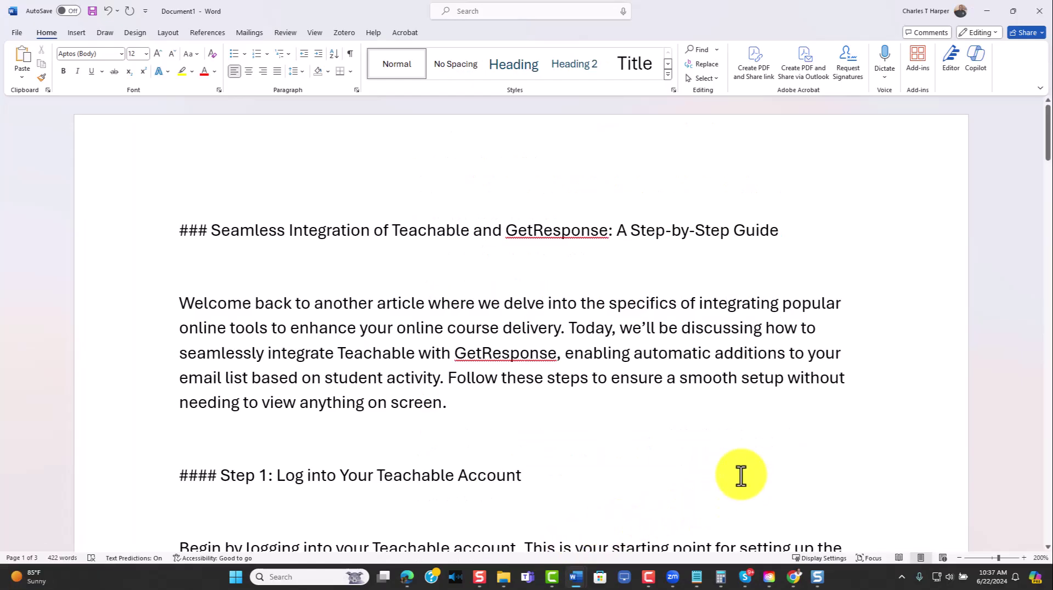
# - In the Word document holding the pasted article, replace every "###" heading marker with nothing
pyautogui.click(706, 68)
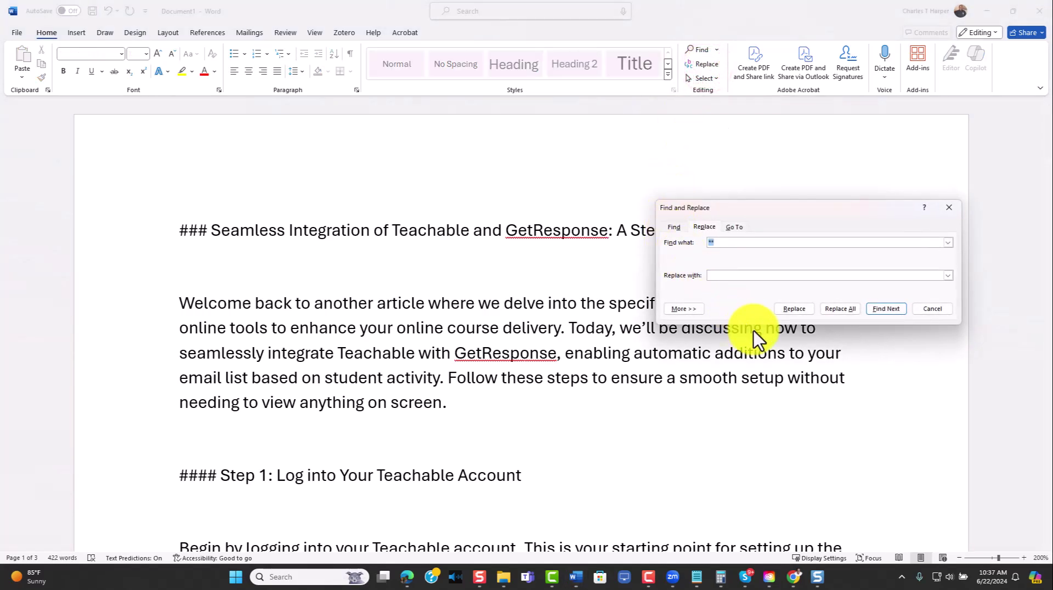
pyautogui.write('###')
pyautogui.click(840, 309)
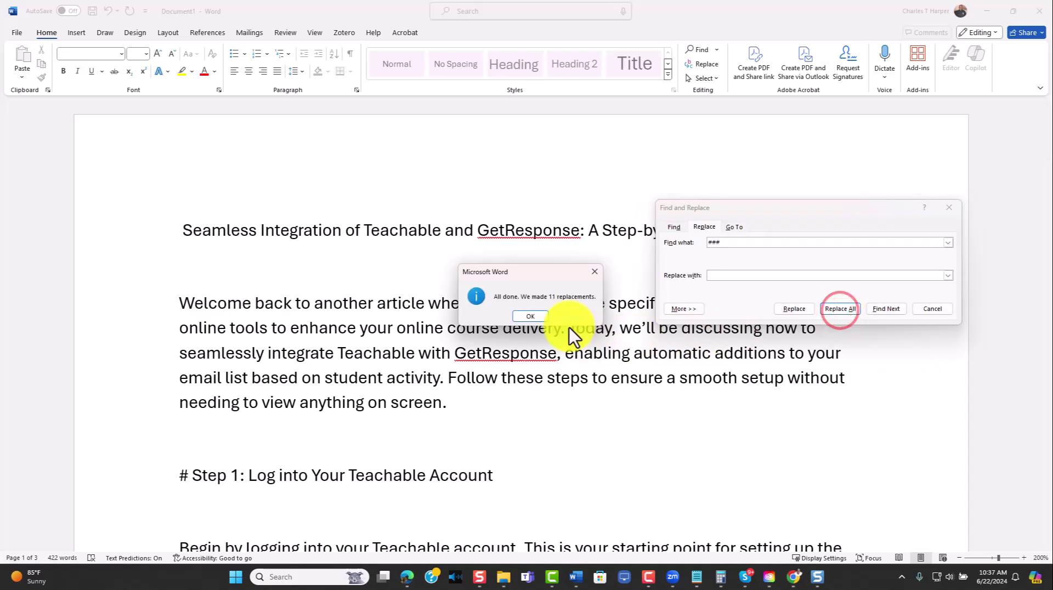
pyautogui.click(606, 211)
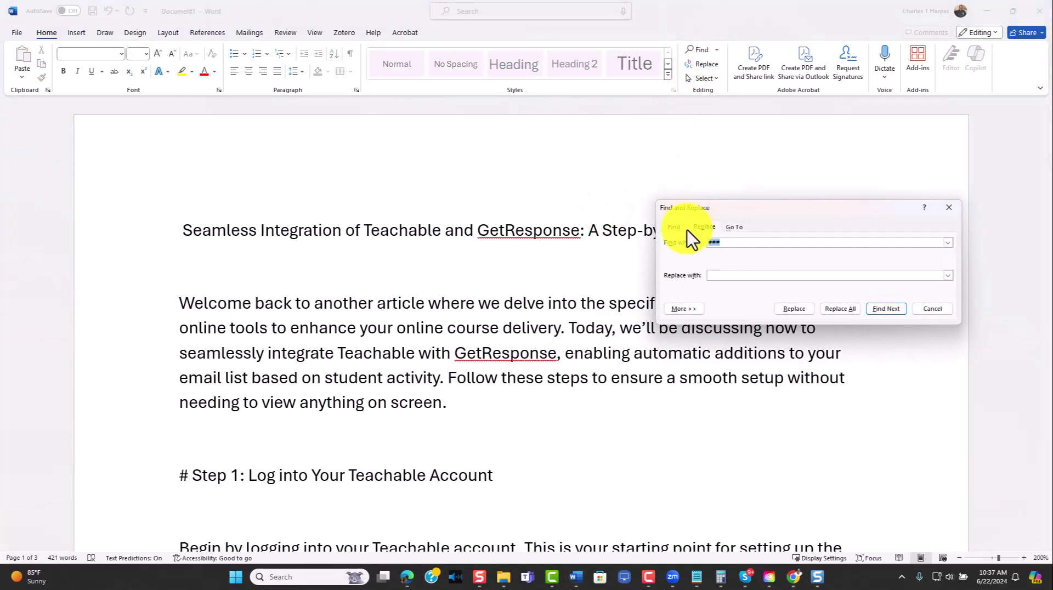
# - Replace all remaining "#" characters in the article with nothing and close Find and Replace
pyautogui.write('#')
pyautogui.click(840, 309)
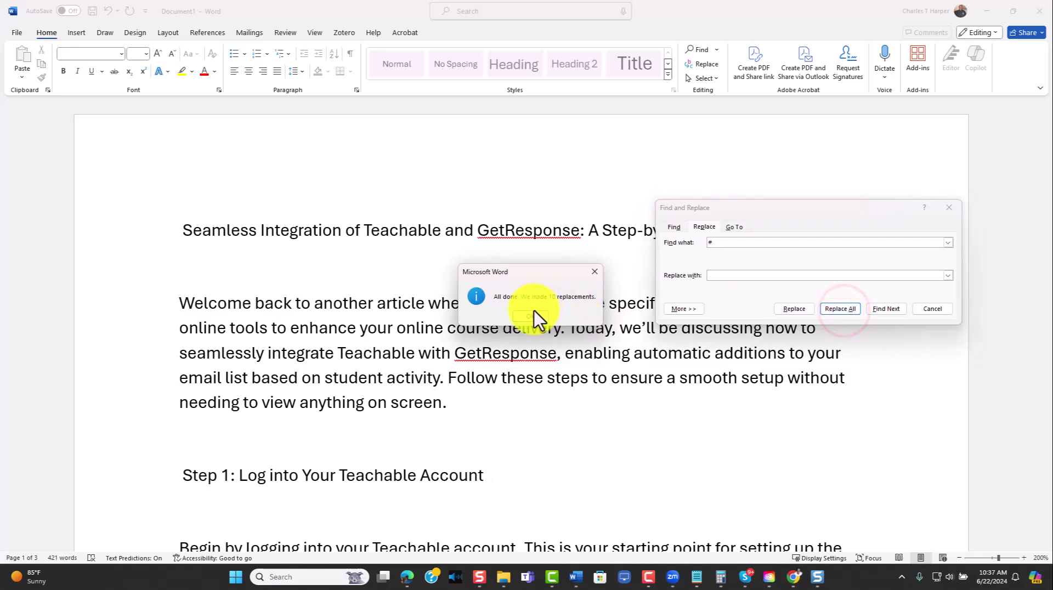
pyautogui.click(534, 311)
pyautogui.click(948, 207)
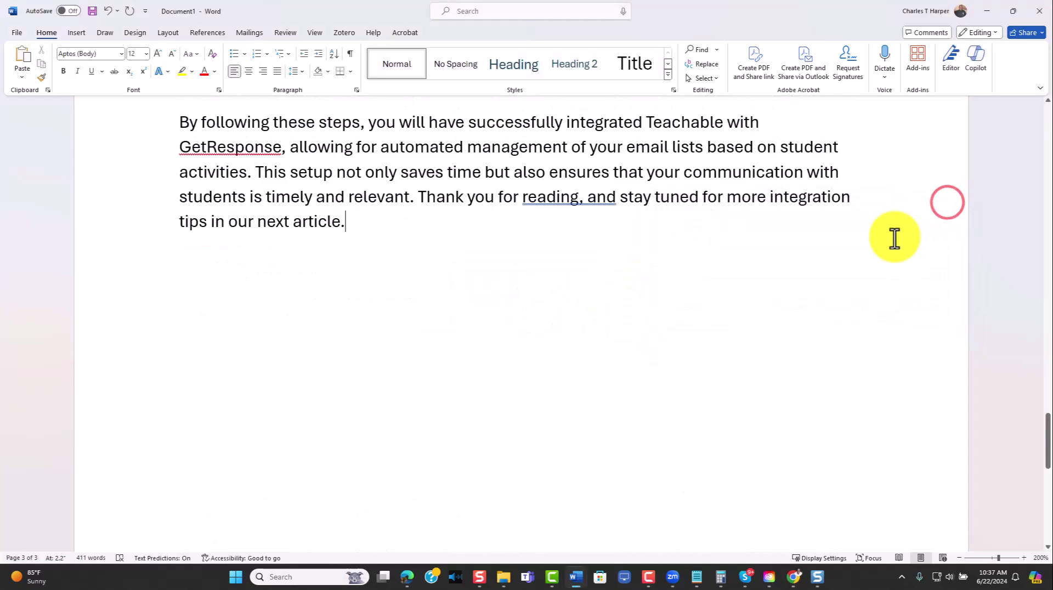
# - Copy the entire cleaned article, switch to Pictory, and paste it as the script of a new Script to Video project
pyautogui.hotkey('ctrl', 'Home')
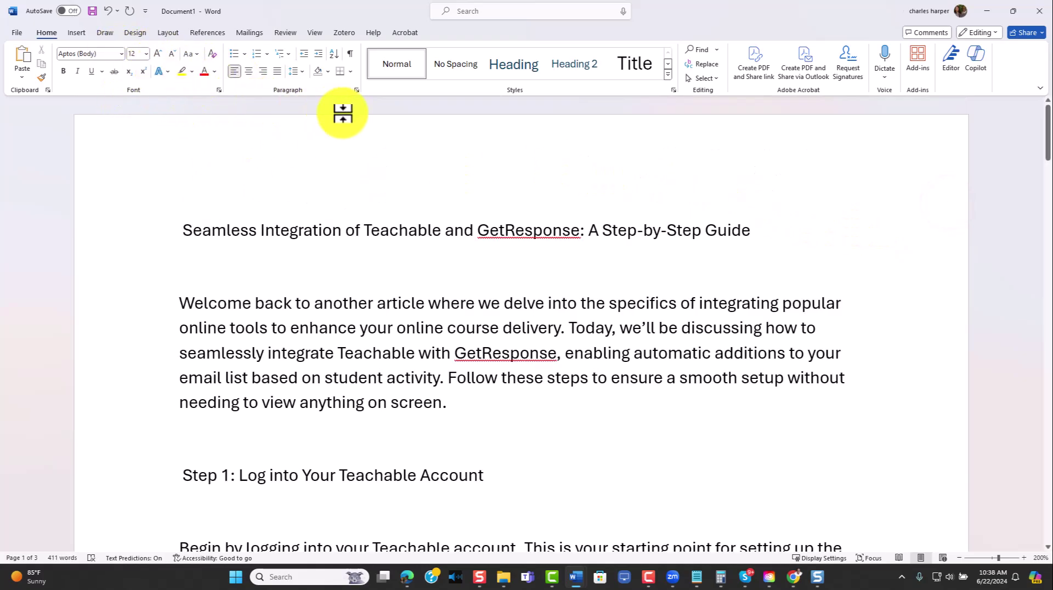
pyautogui.hotkey('ctrl', 'a')
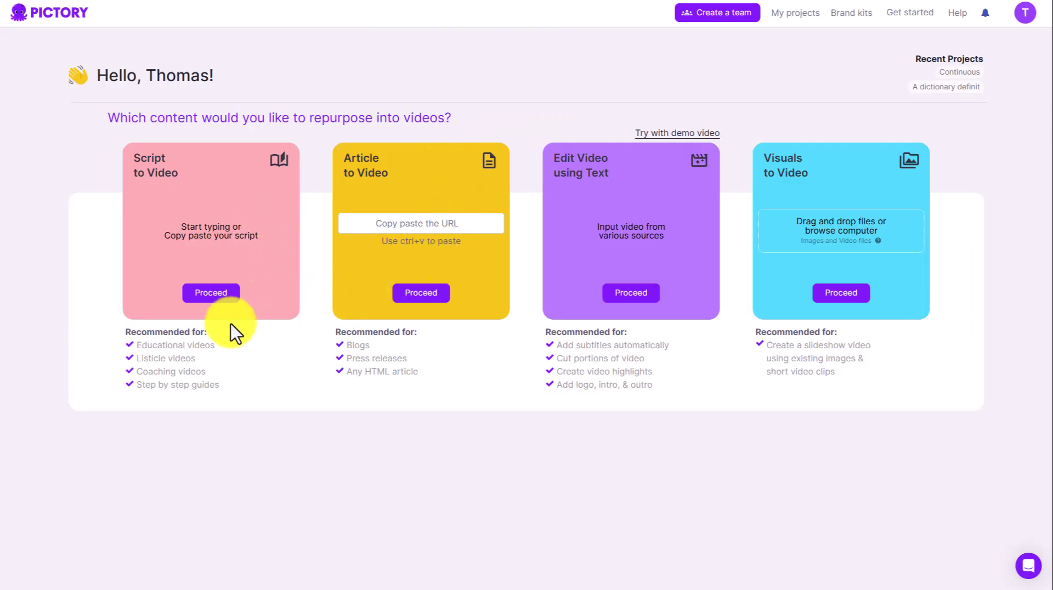
pyautogui.click(211, 293)
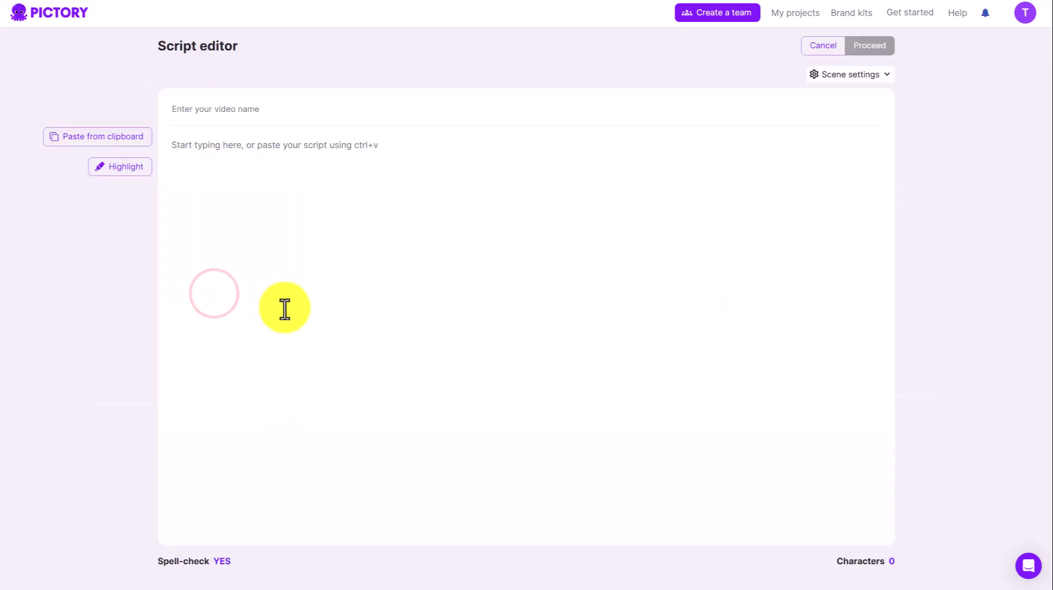
pyautogui.click(229, 148)
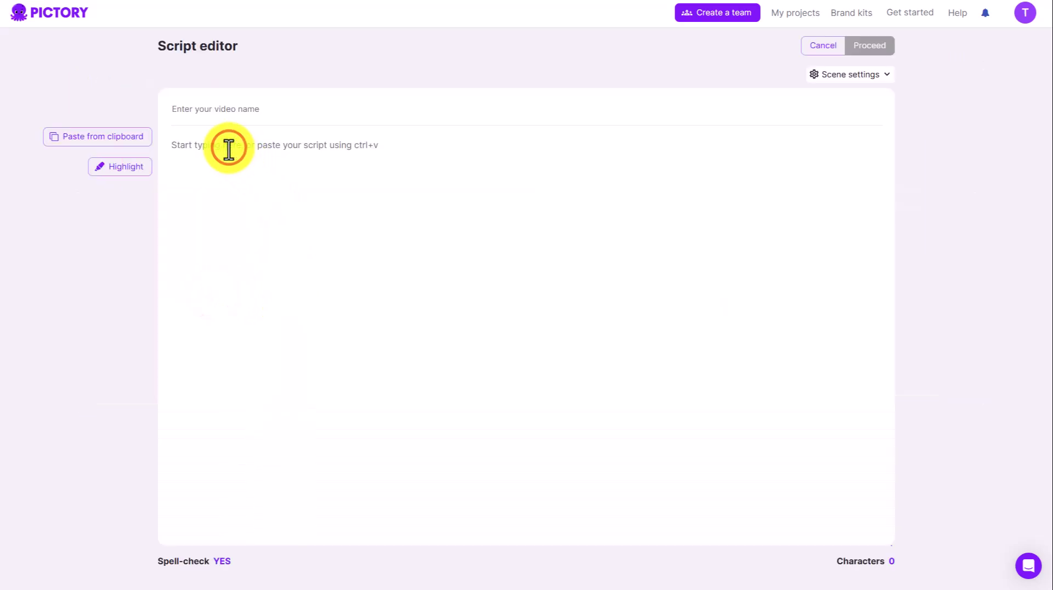
pyautogui.hotkey('ctrl', 'v')
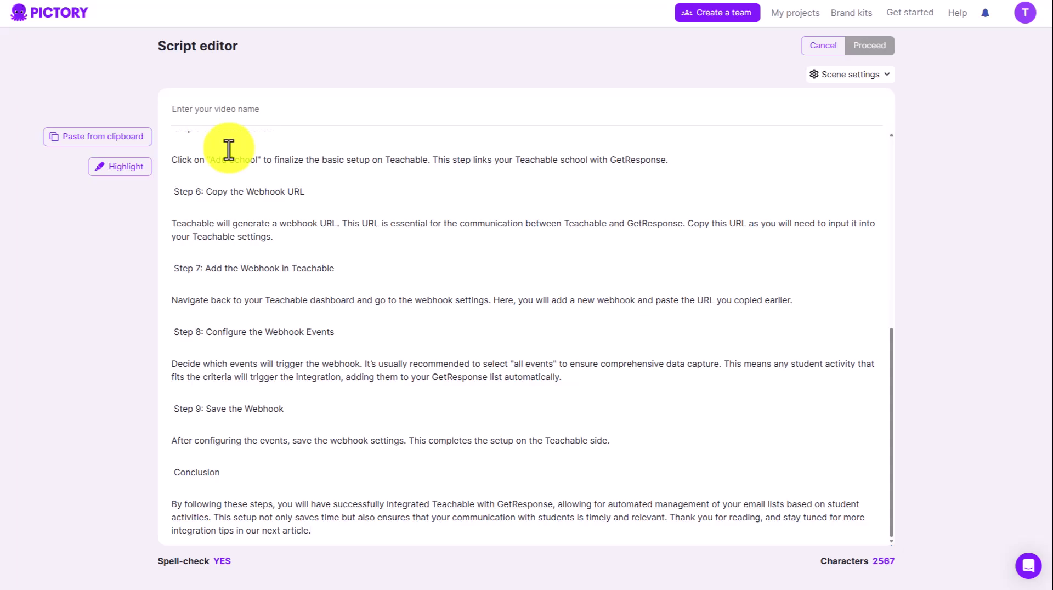
pyautogui.scroll(7, 229, 148)
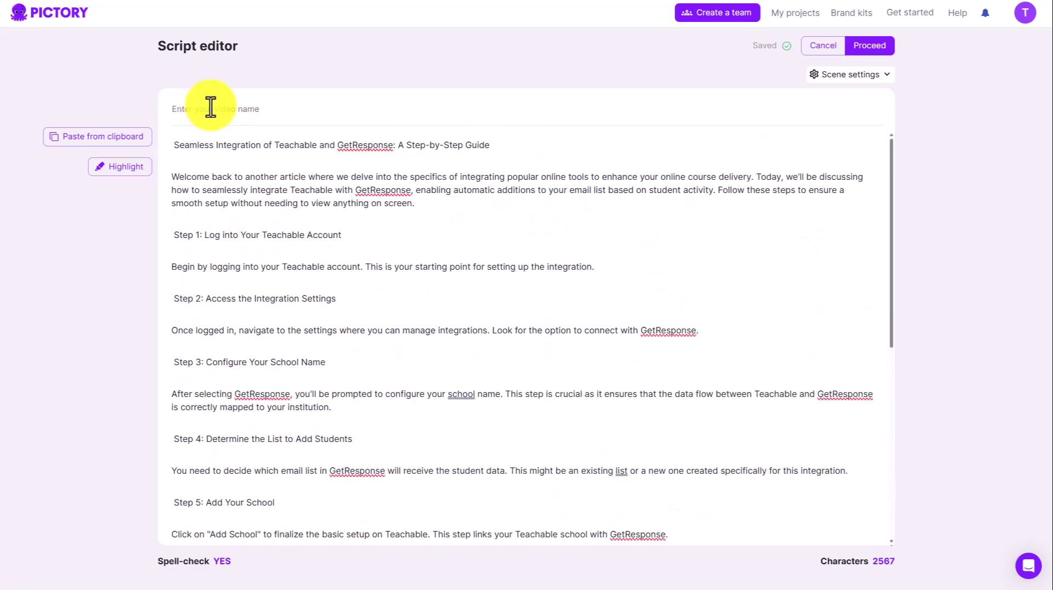
# - Name the video "Getresponse to Teachable", check the script, and proceed to generate the storyboard scenes
pyautogui.click(211, 108)
pyautogui.write('Getresponse to Teachable')
pyautogui.scroll(-6, 312, 242)
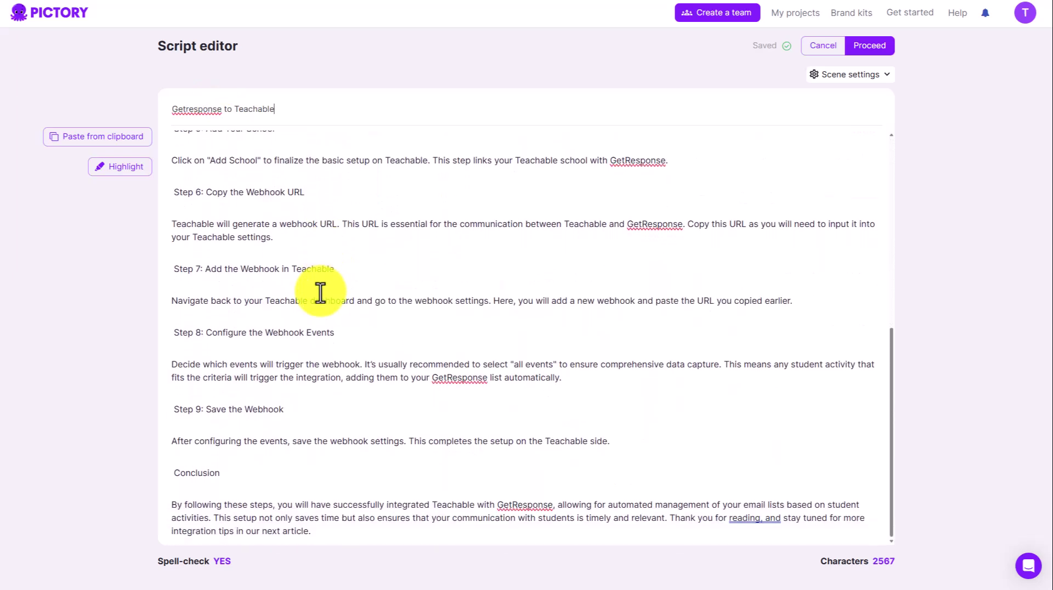
pyautogui.scroll(6, 323, 274)
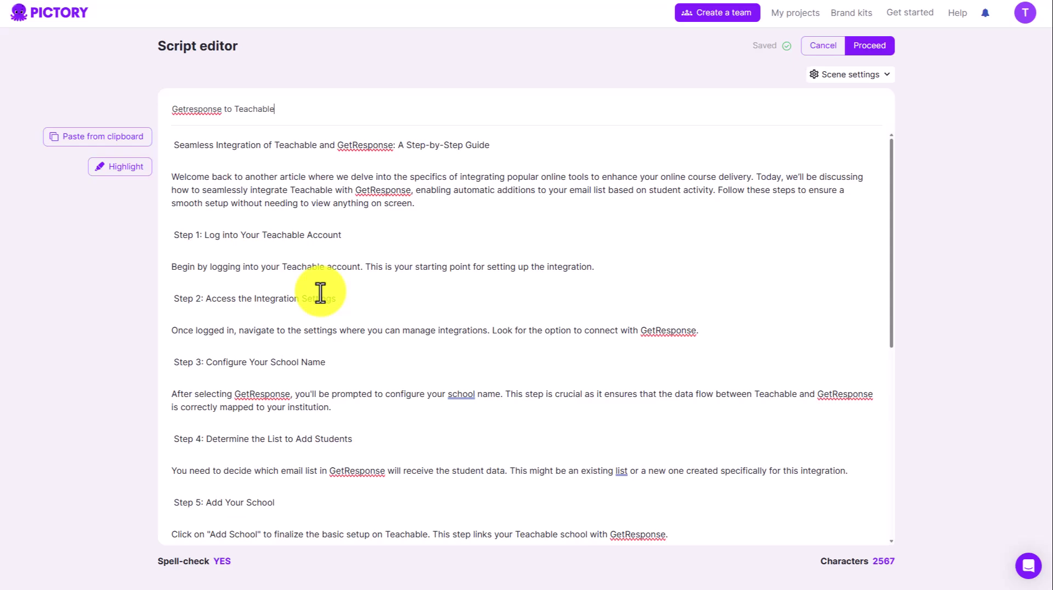
pyautogui.click(855, 50)
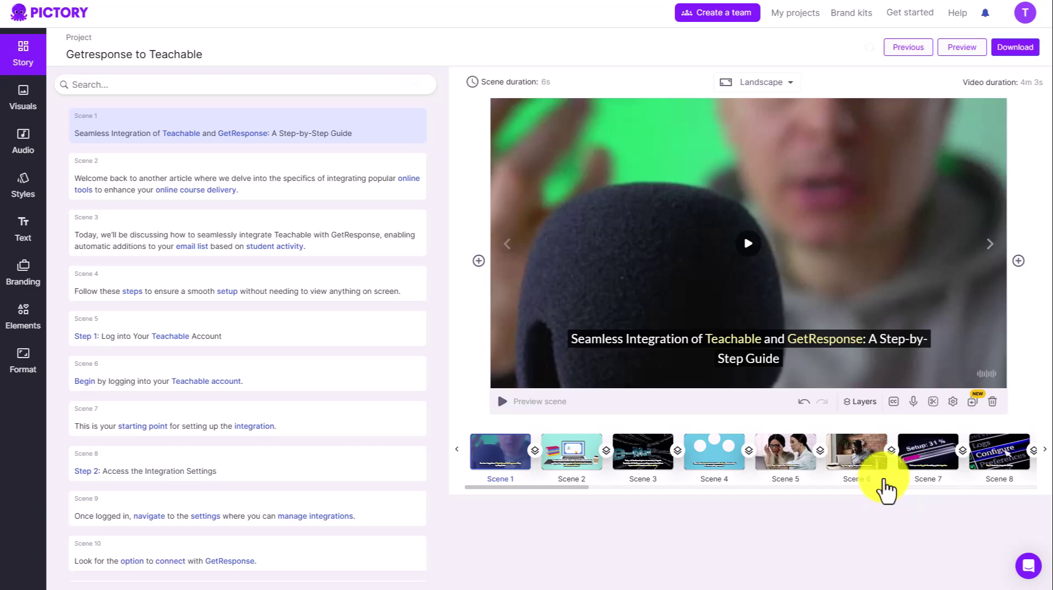
# - Replace Scene 7's visual with the pink library clip of two facing laptops and apply that visual to all scenes
pyautogui.click(23, 104)
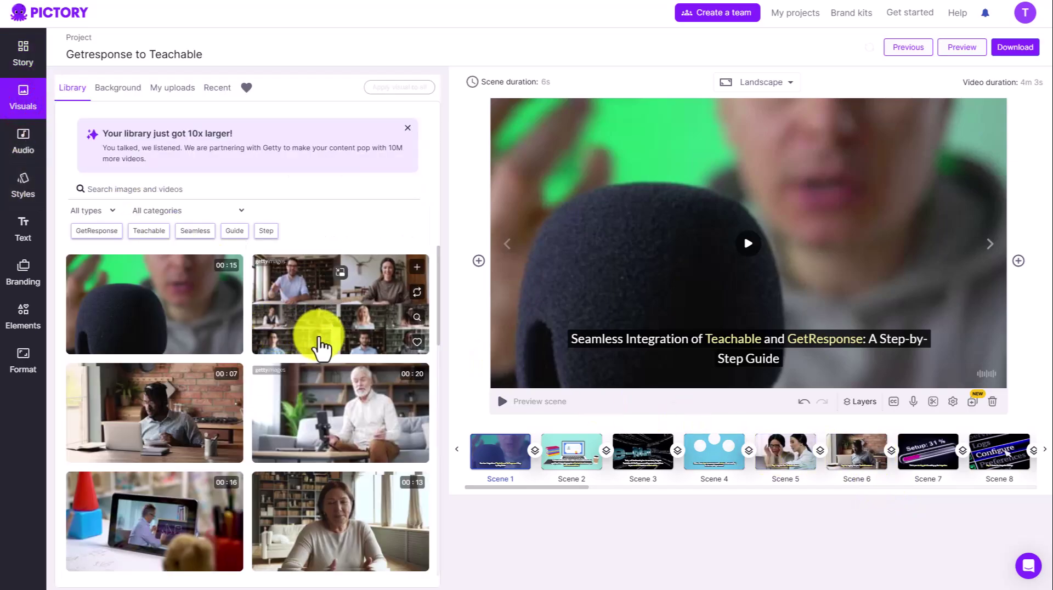
pyautogui.click(1045, 451)
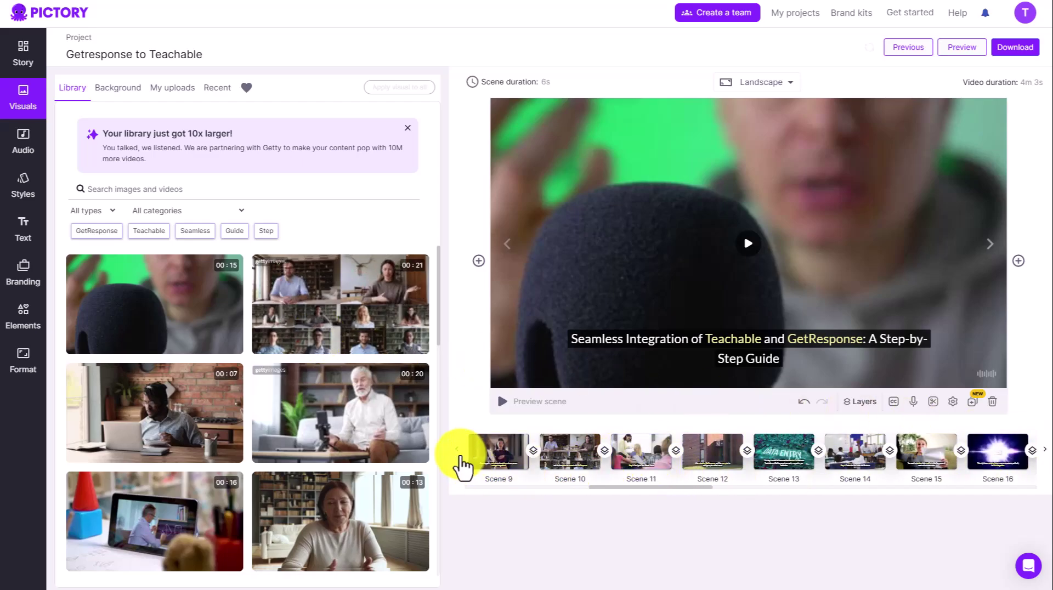
pyautogui.click(459, 453)
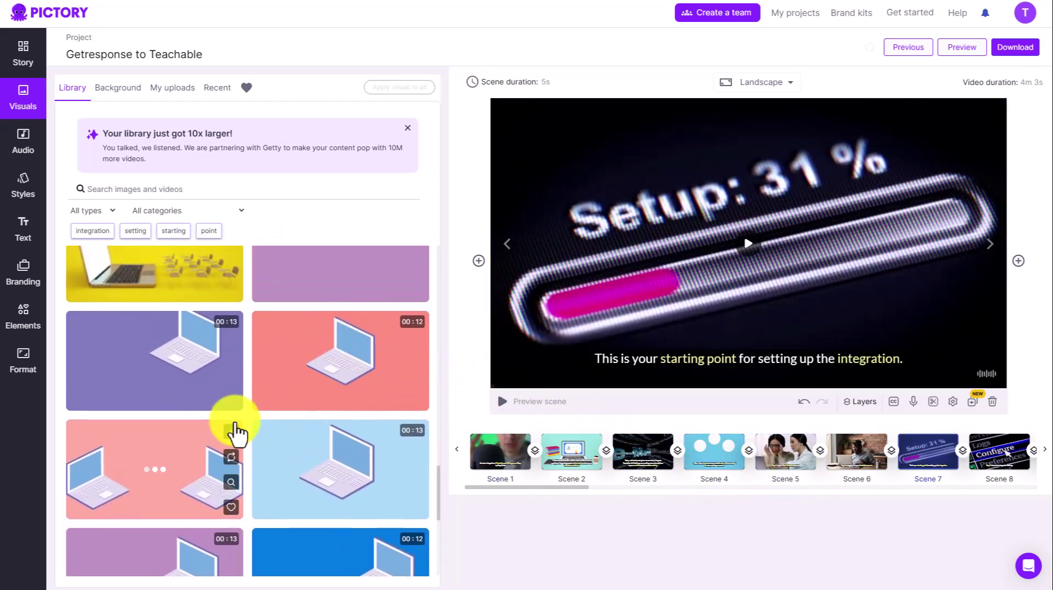
pyautogui.scroll(-3, 303, 392)
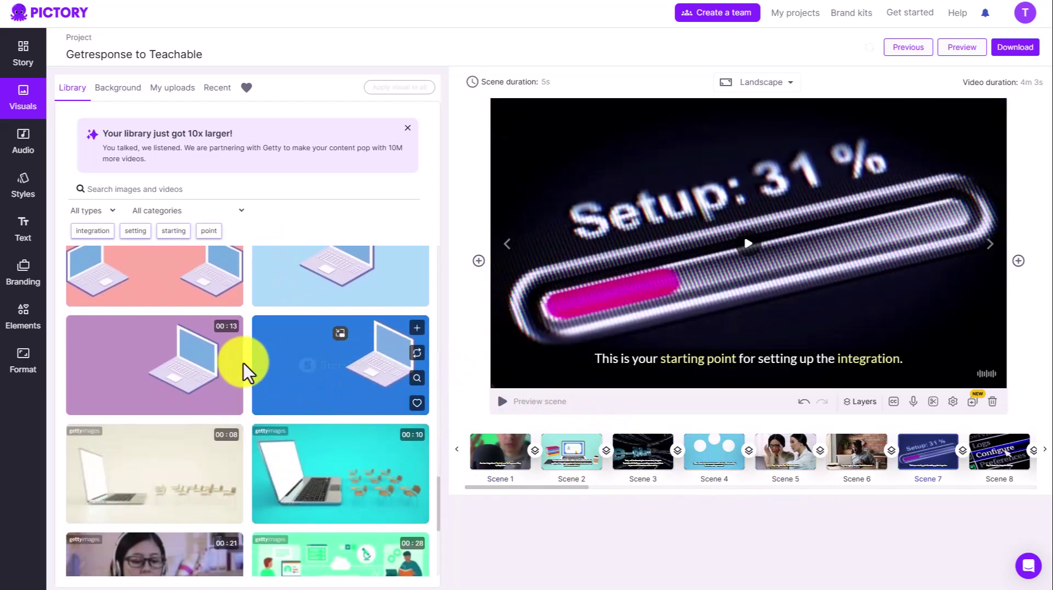
pyautogui.scroll(2, 231, 366)
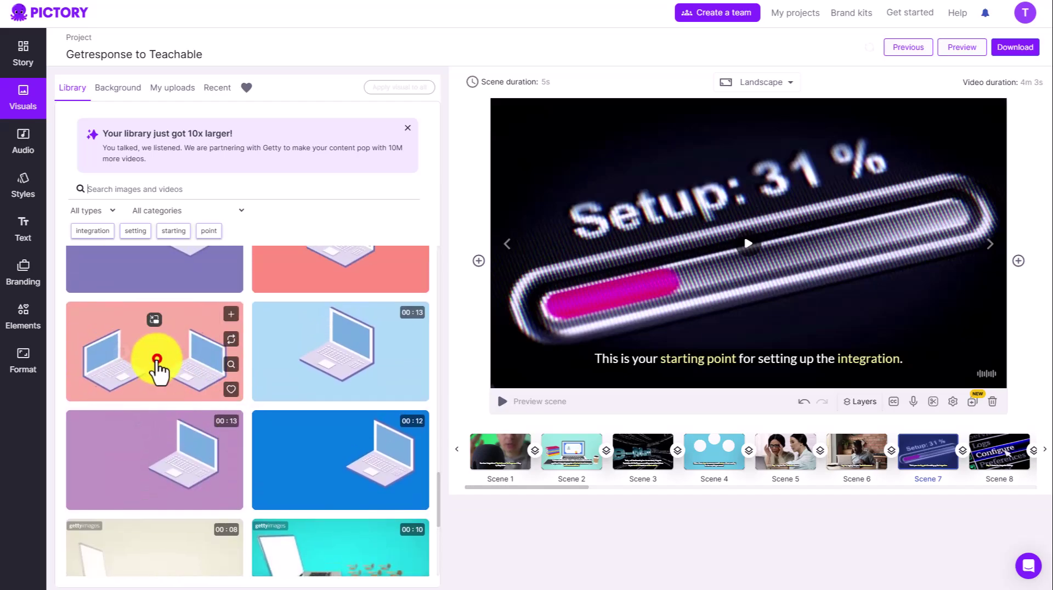
pyautogui.click(156, 359)
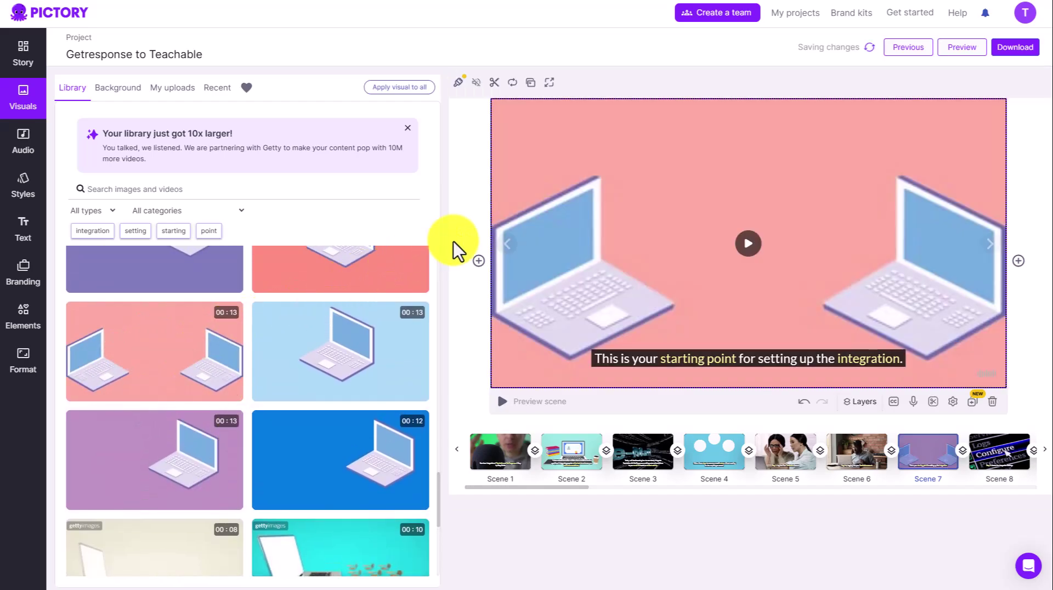
pyautogui.click(397, 88)
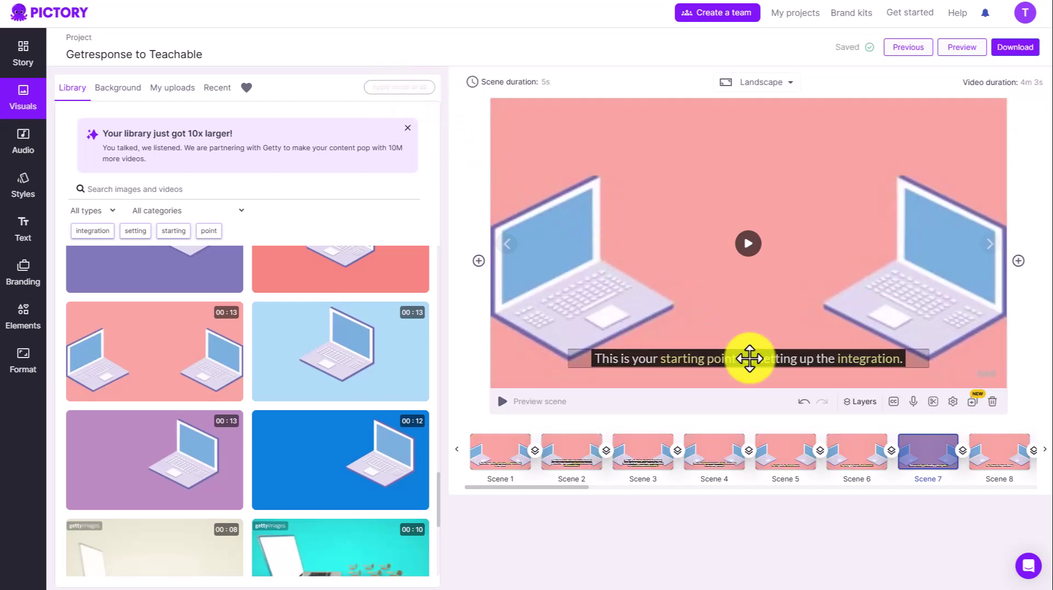
# - Move Scene 7's caption up to the middle of the frame and apply its settings to all scenes
pyautogui.moveTo(749, 358); pyautogui.dragTo(757, 223)
pyautogui.click(757, 223)
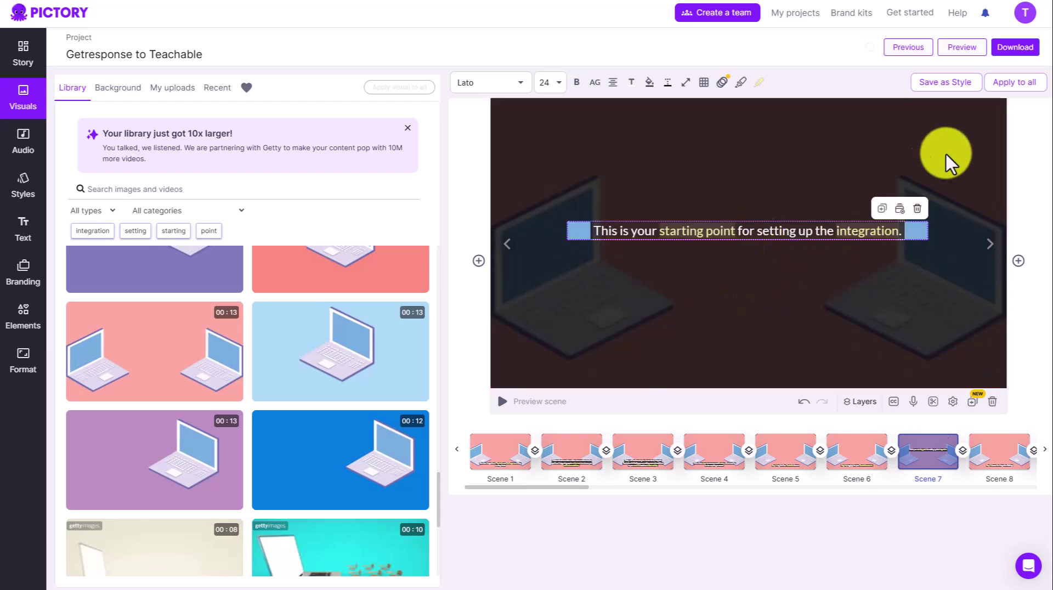
pyautogui.click(1008, 84)
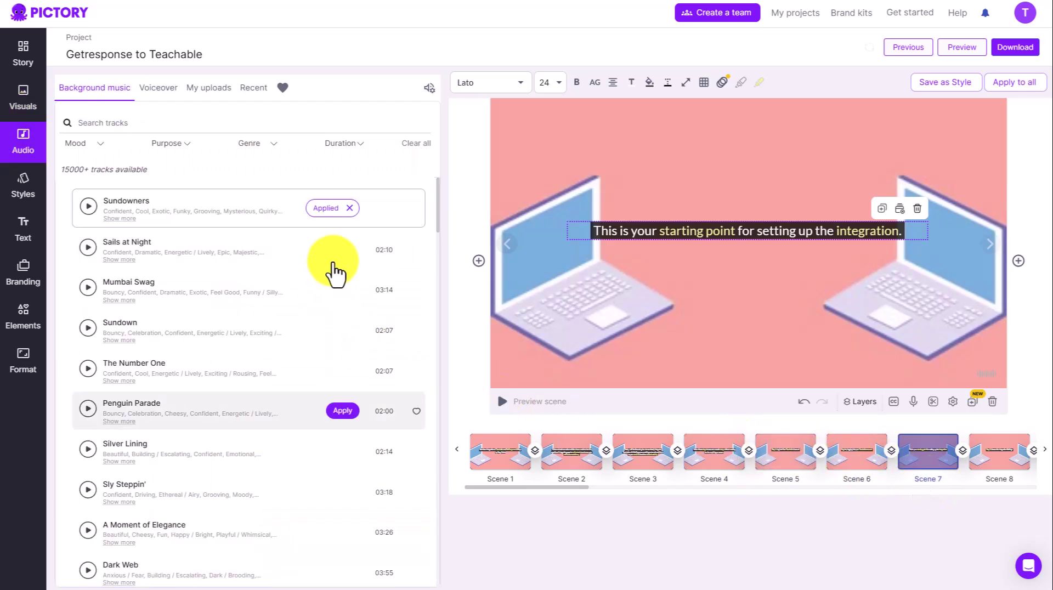
# - Remove the Sundowners background music and apply the premium male voiceover Antony to the video
pyautogui.click(350, 211)
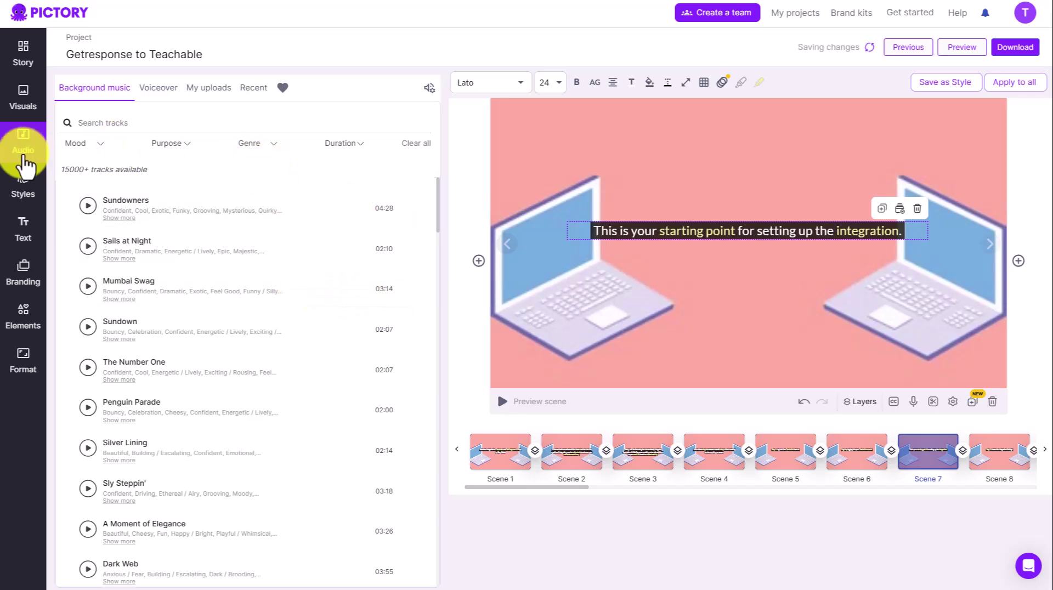
pyautogui.moveTo(319, 221)
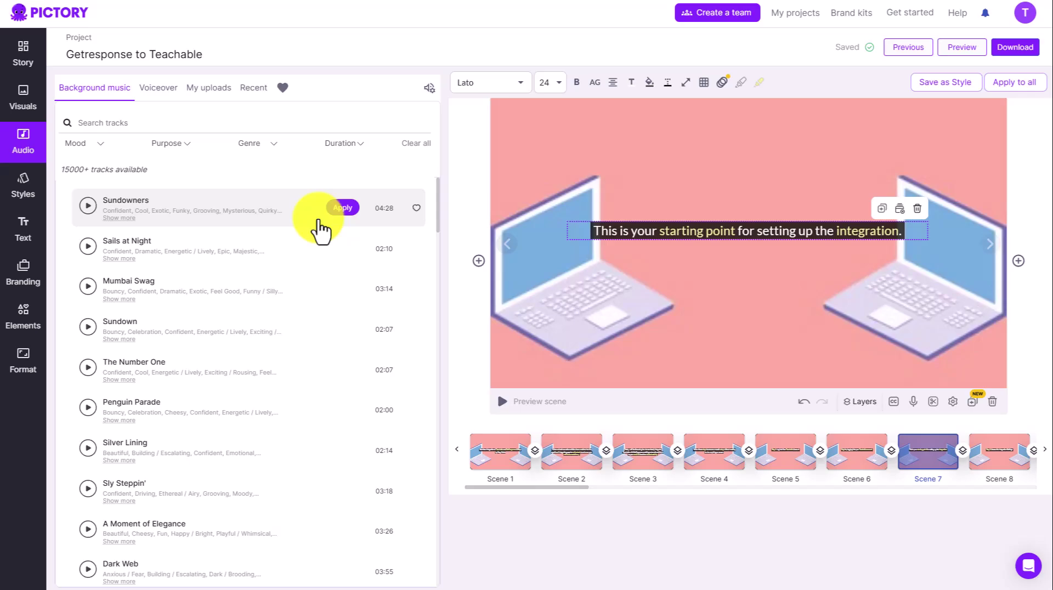
pyautogui.click(159, 90)
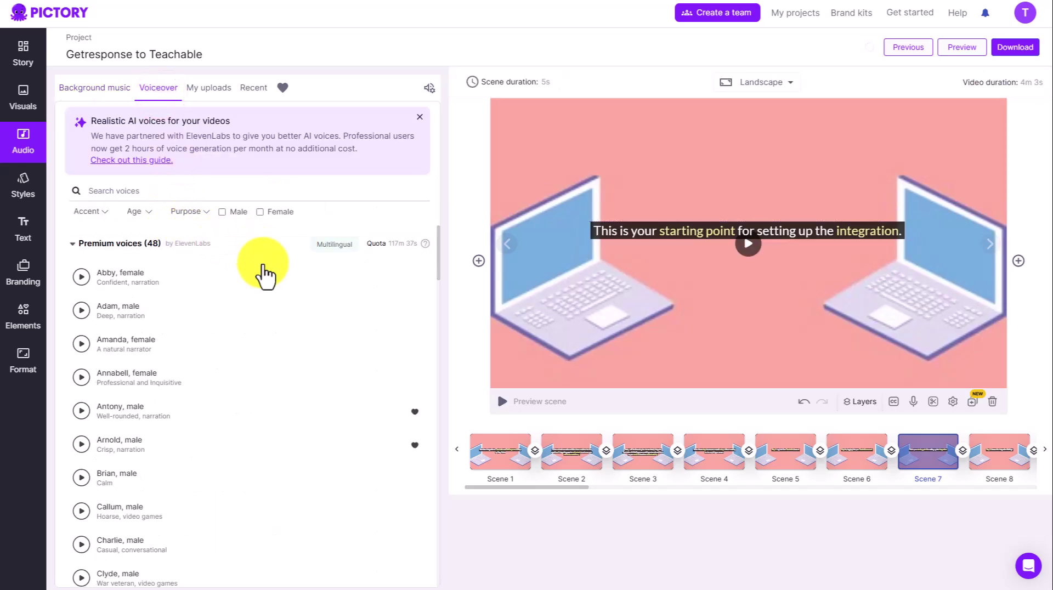
pyautogui.scroll(-2, 264, 276)
pyautogui.scroll(2, 264, 277)
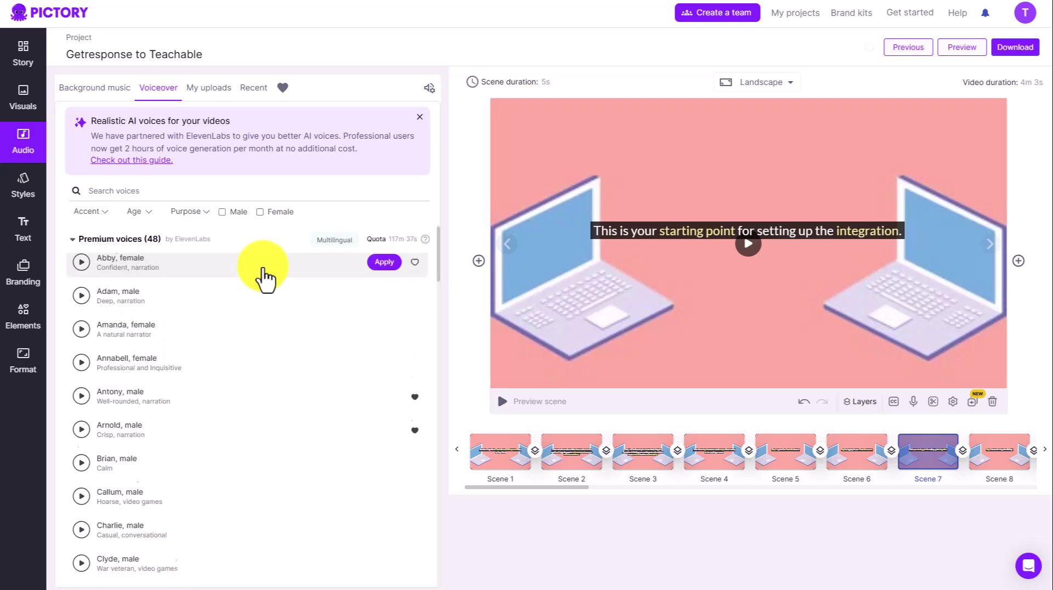
pyautogui.scroll(-2, 265, 277)
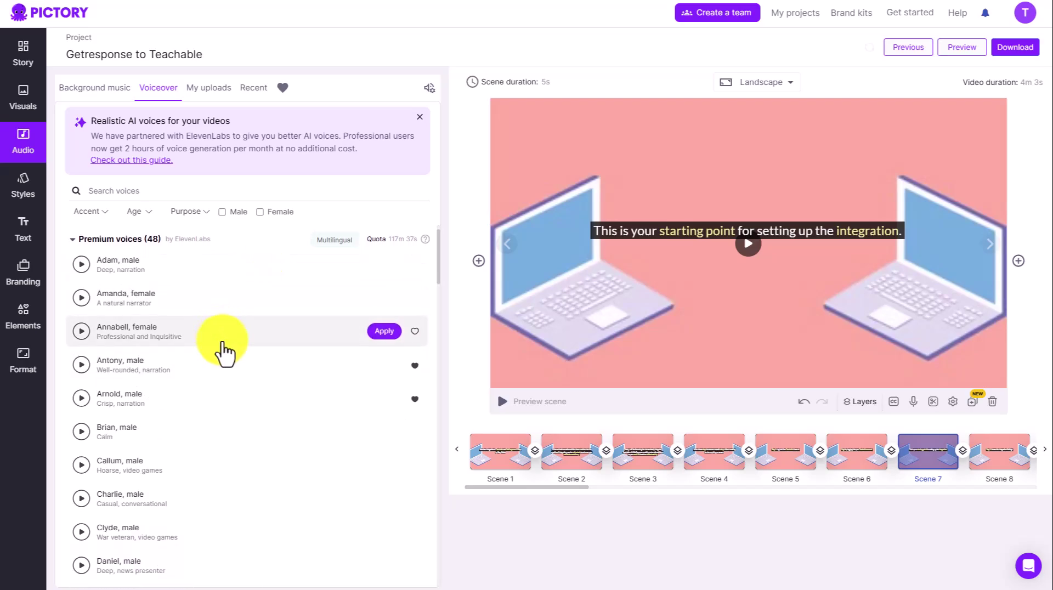
pyautogui.scroll(1, 219, 329)
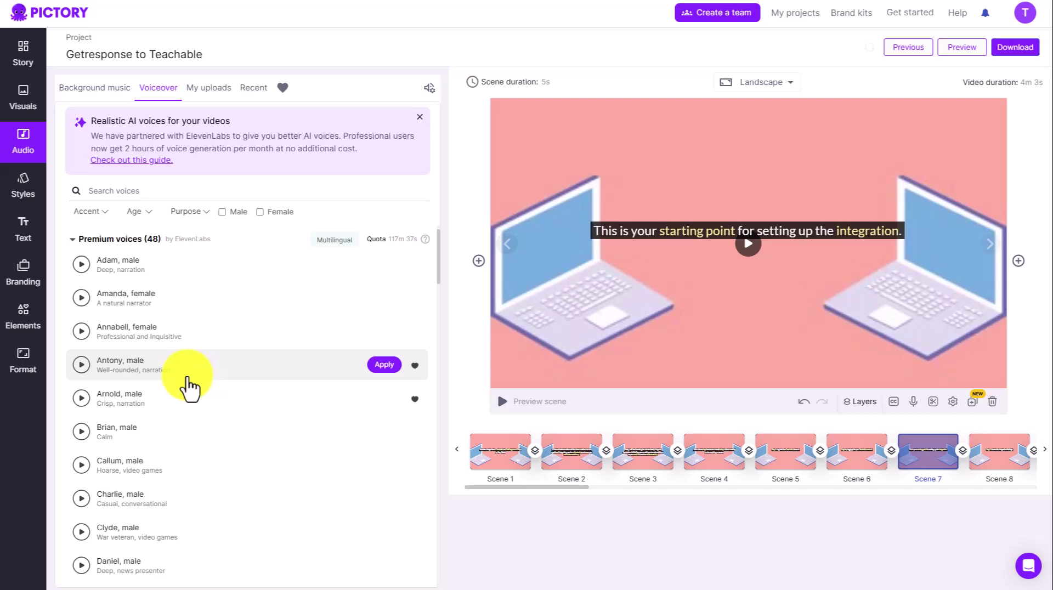
pyautogui.click(385, 368)
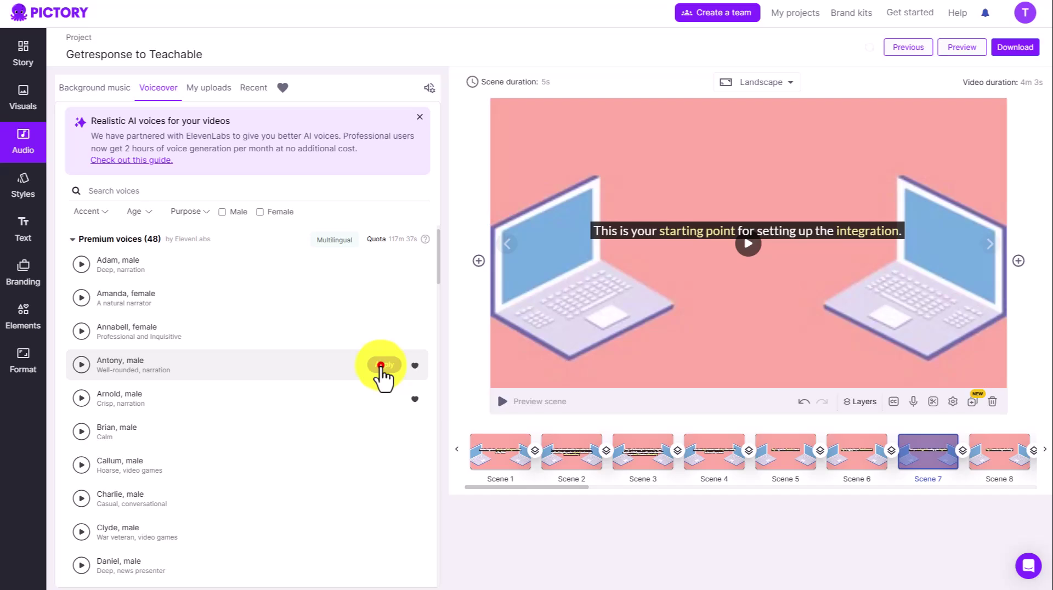
pyautogui.click(382, 365)
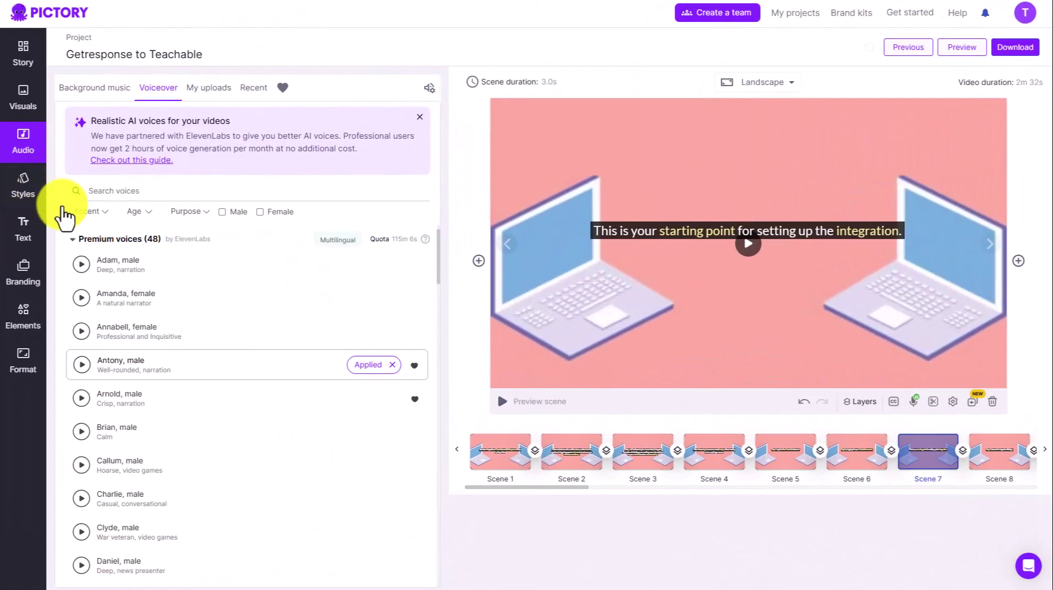
# - Browse the styles library and apply the Monday text style to the captions of all scenes
pyautogui.click(27, 187)
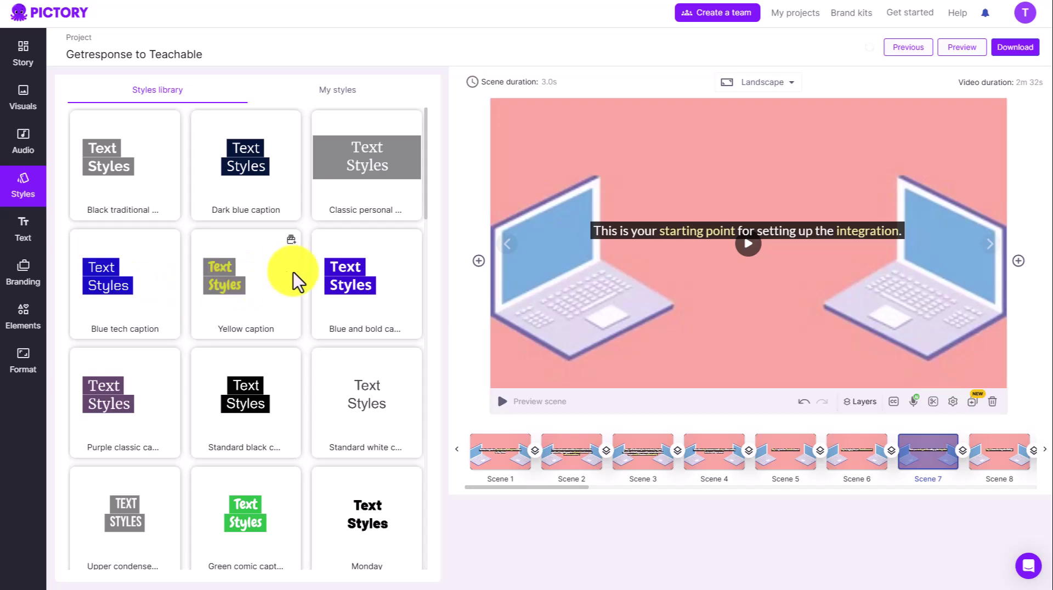
pyautogui.scroll(-2, 332, 290)
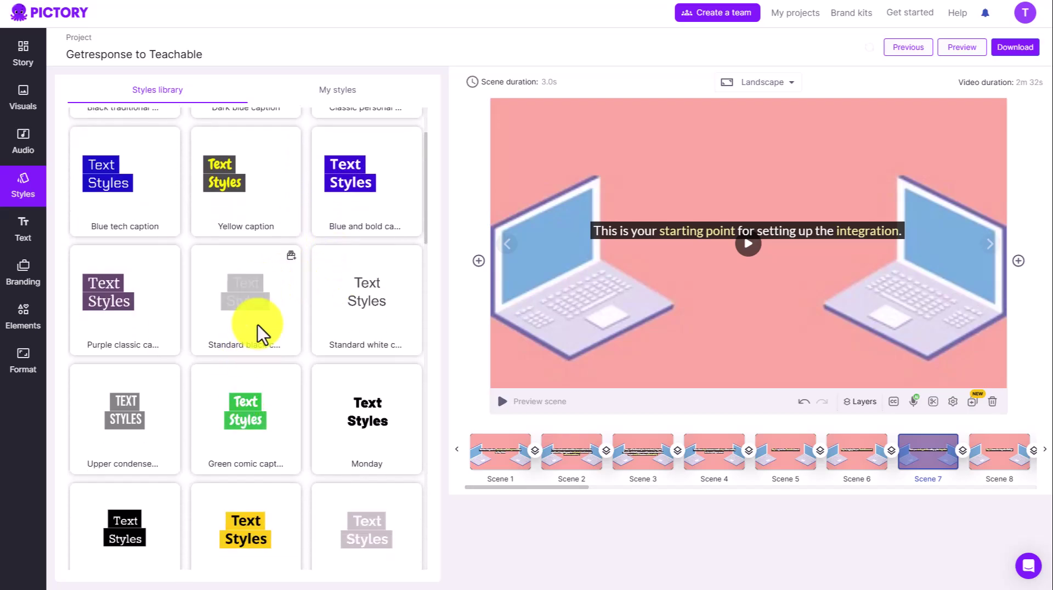
pyautogui.scroll(-3, 258, 329)
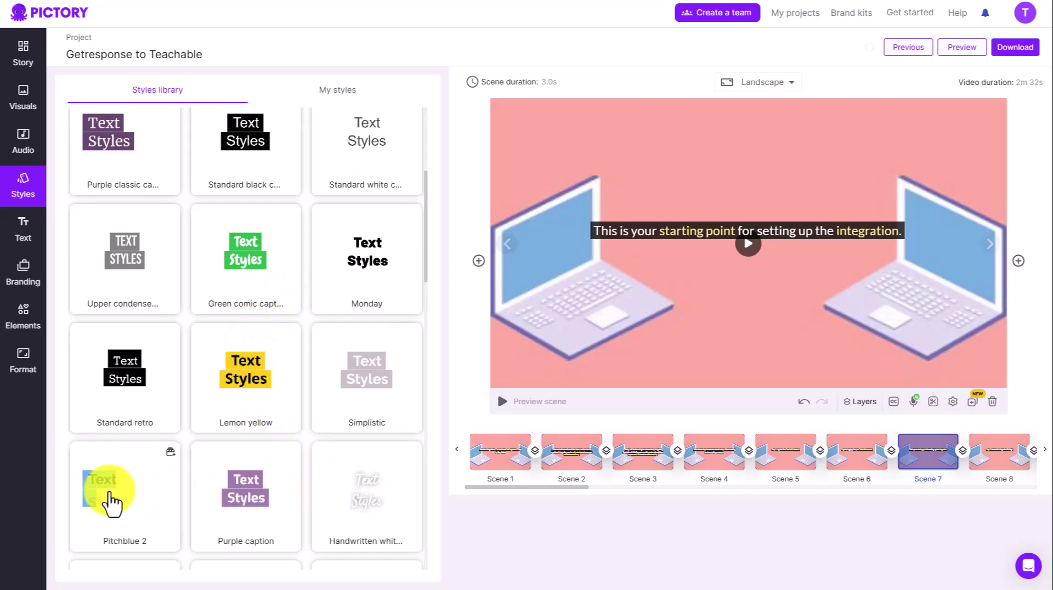
pyautogui.scroll(-3, 194, 498)
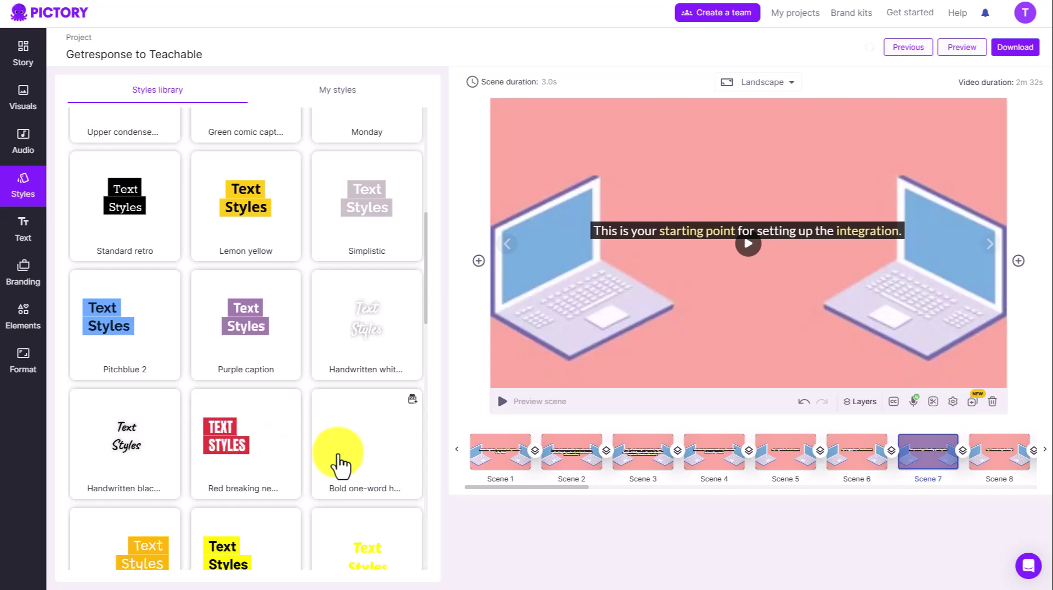
pyautogui.scroll(-2, 352, 463)
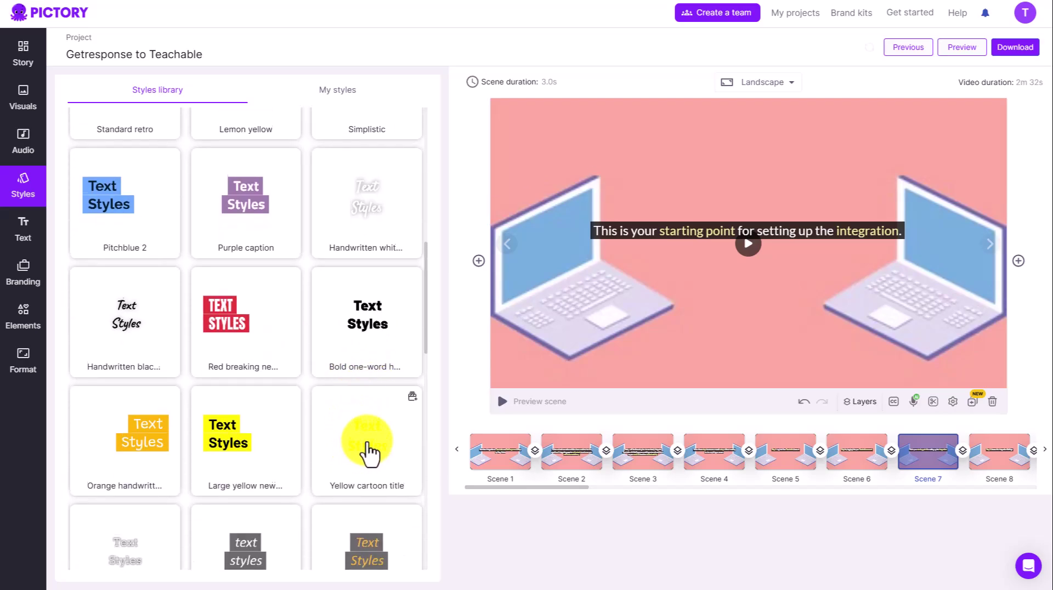
pyautogui.scroll(4, 362, 433)
pyautogui.scroll(4, 341, 219)
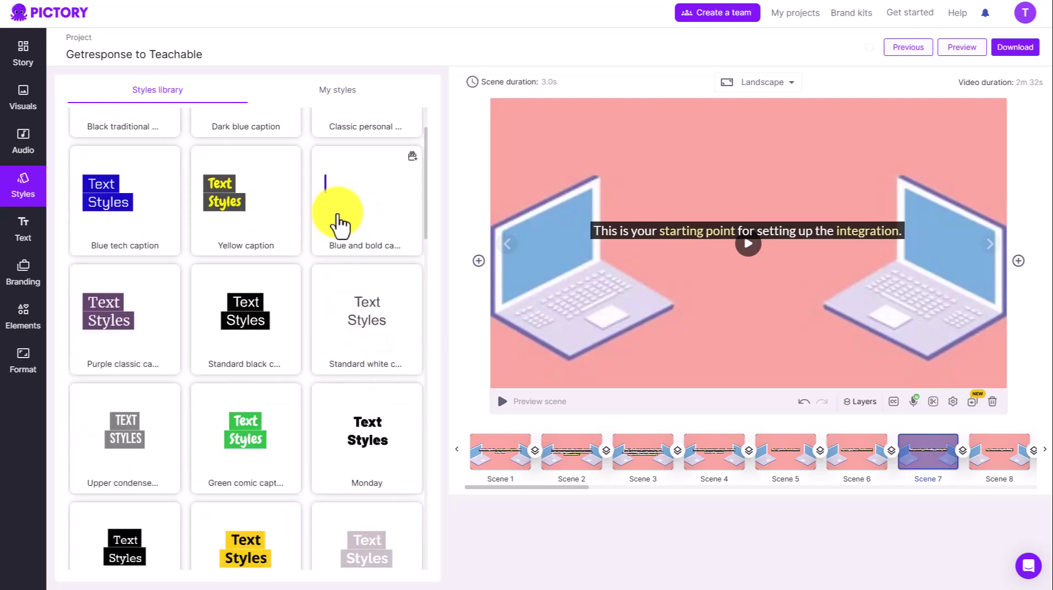
pyautogui.scroll(-4, 373, 360)
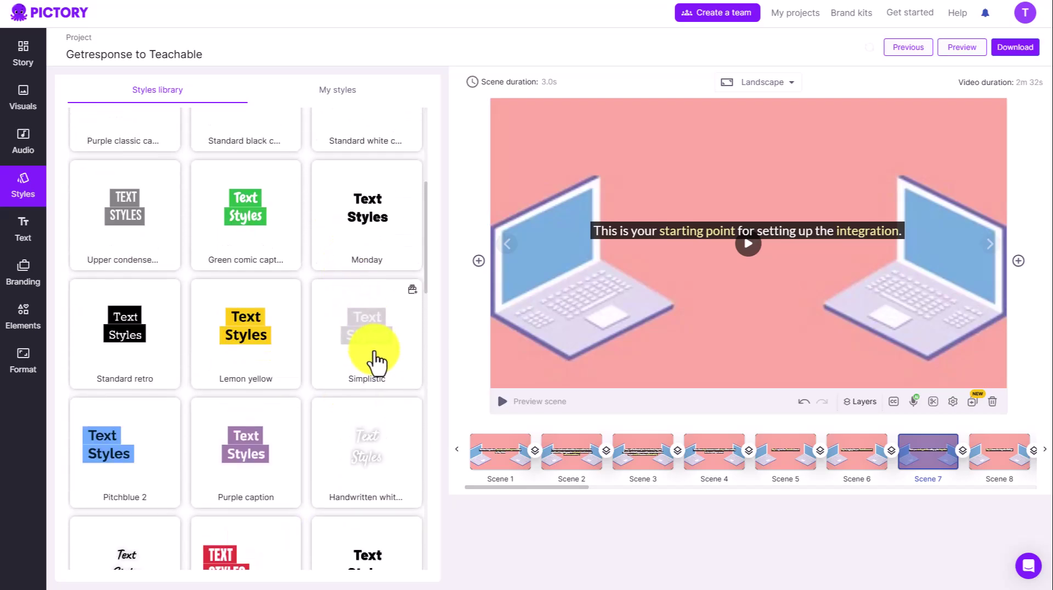
pyautogui.click(368, 222)
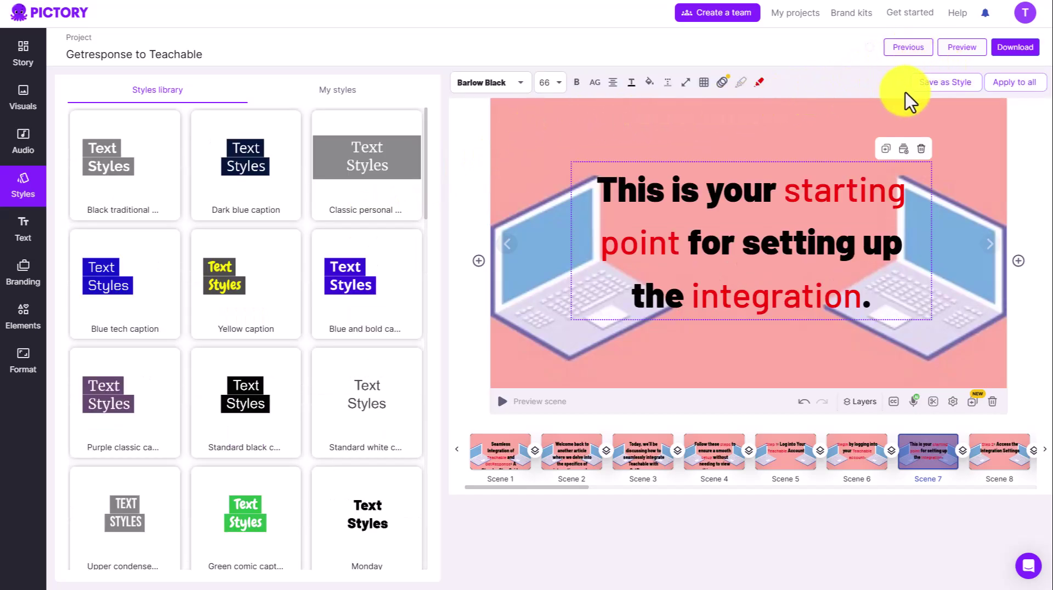
# - Preview the full video to check the restyled captions, and close the preview
pyautogui.click(959, 49)
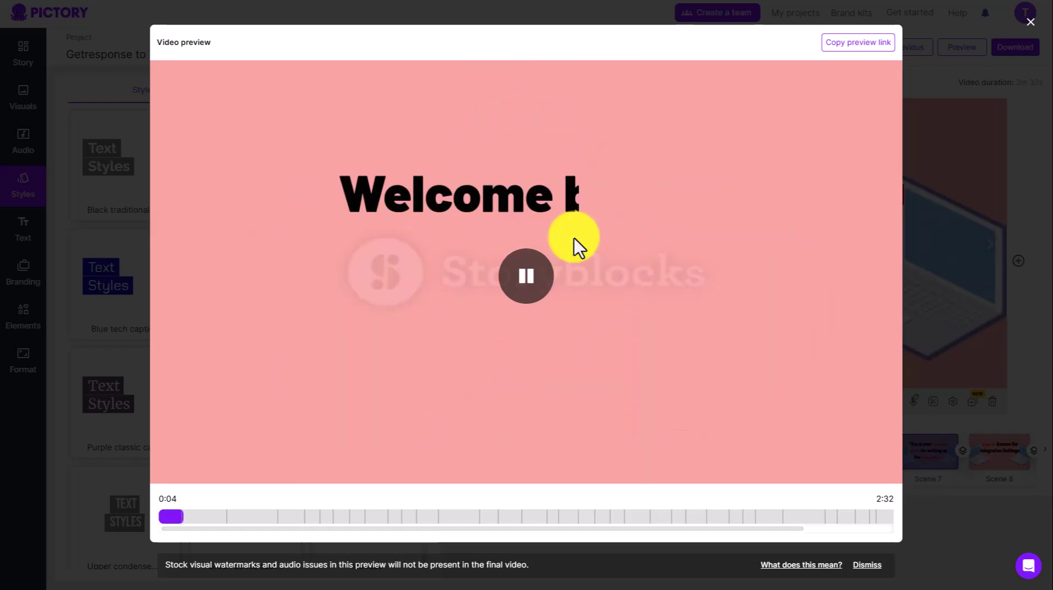
pyautogui.press('Escape')
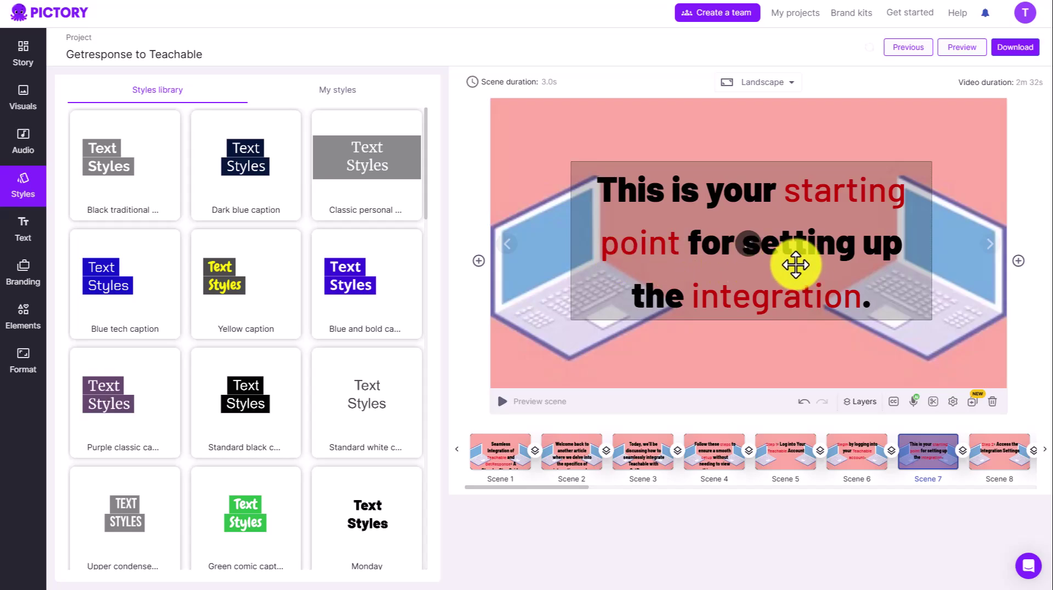
# - Generate the final video, download it and open the downloaded file
pyautogui.click(1014, 47)
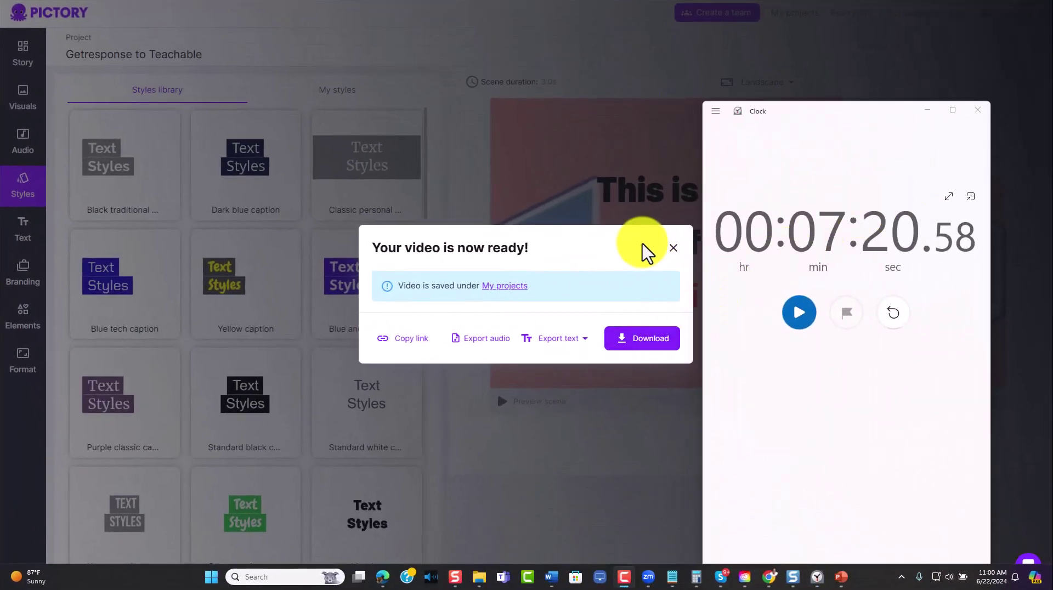
pyautogui.click(639, 346)
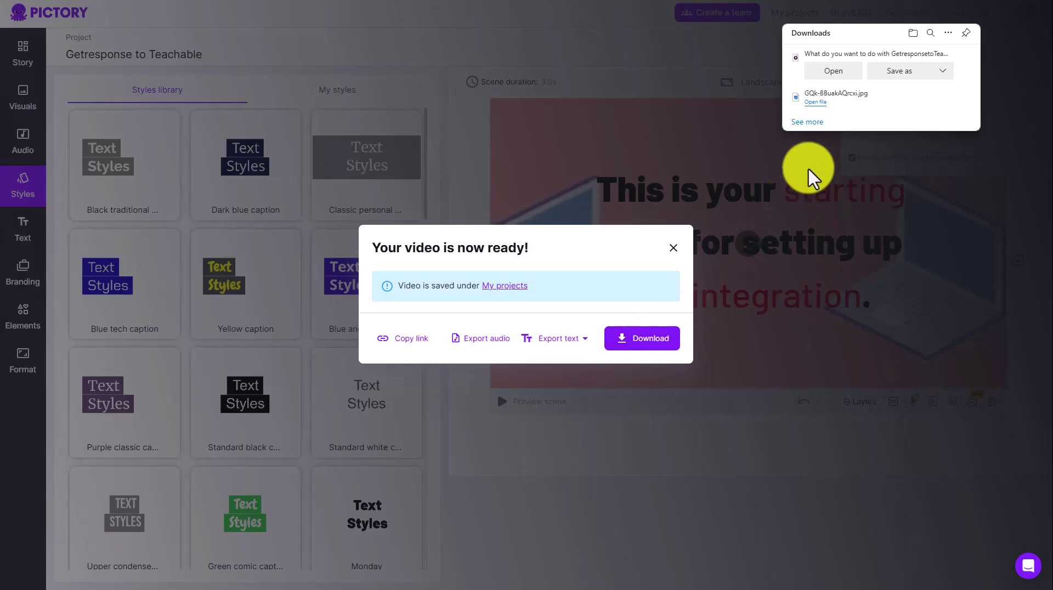
pyautogui.click(832, 74)
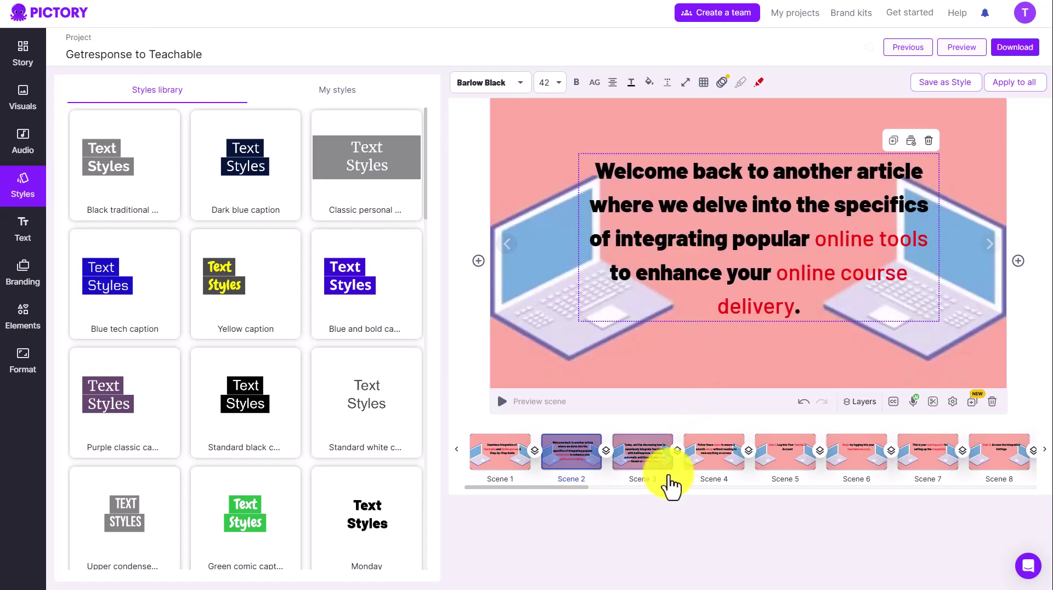
# - Split Scene 3 in the story after "GetResponse," so that "enabling automatic additions" starts its own scene
pyautogui.click(650, 457)
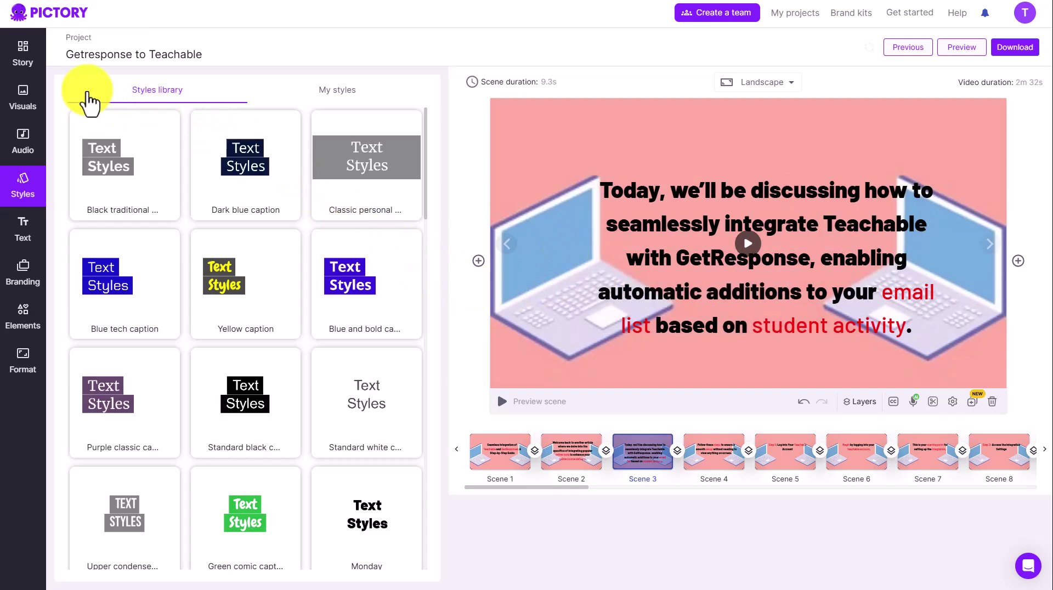
pyautogui.click(8, 55)
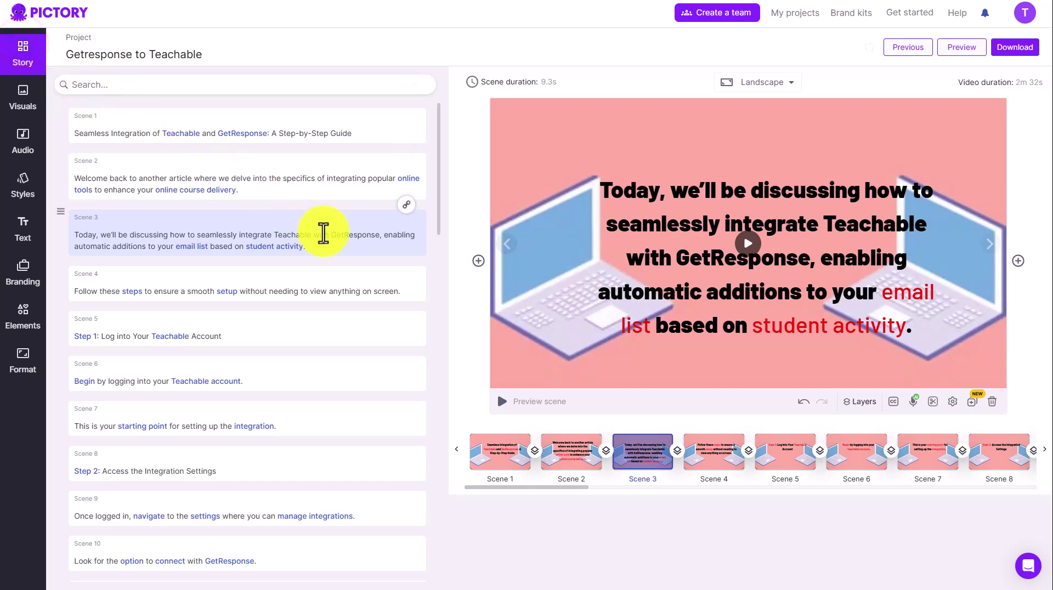
pyautogui.scroll(-2, 328, 242)
pyautogui.scroll(-8, 328, 241)
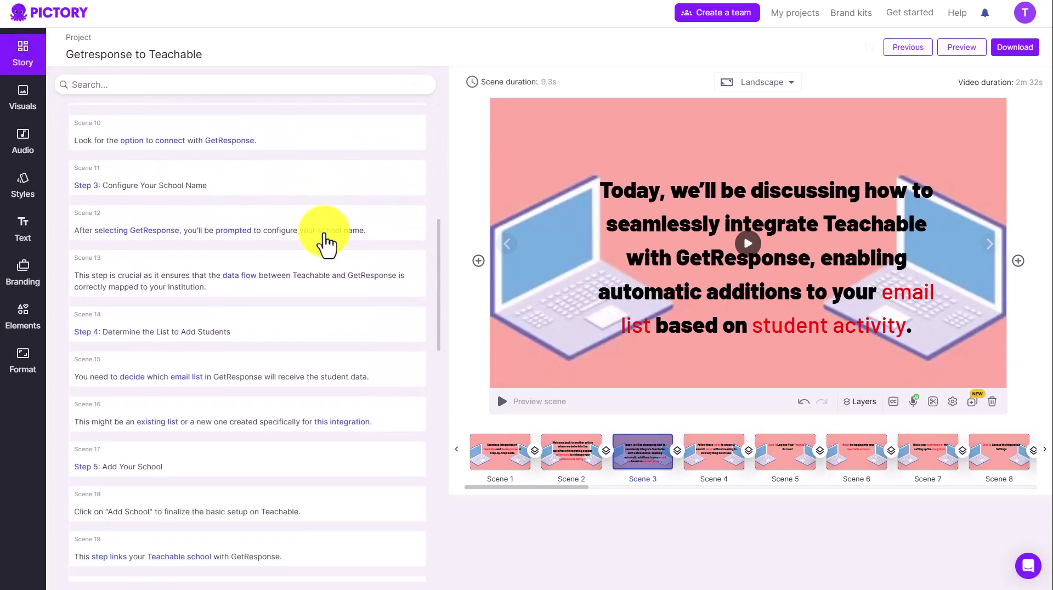
pyautogui.scroll(9, 328, 241)
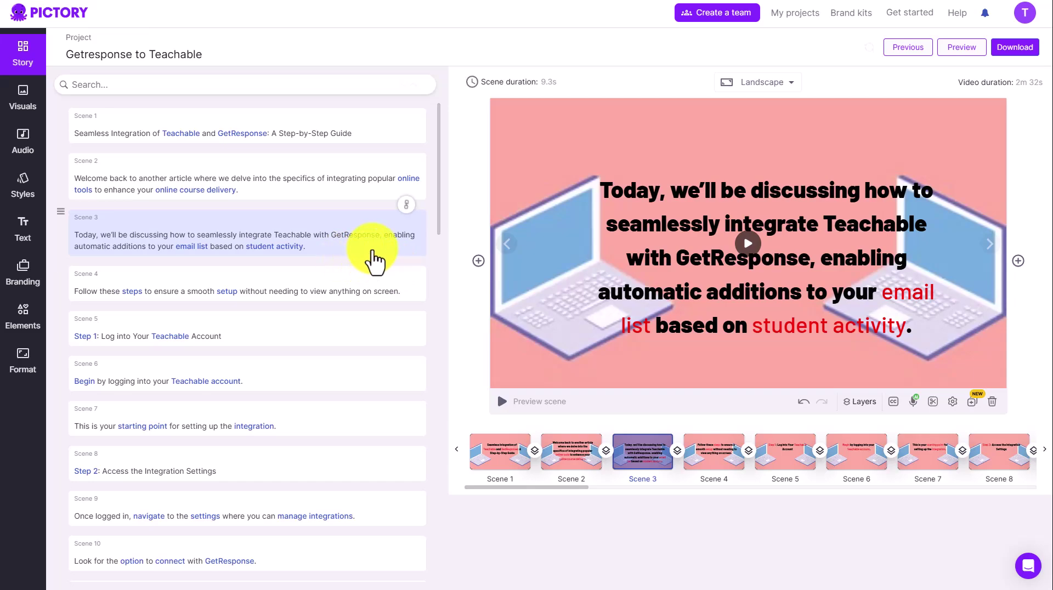
pyautogui.click(379, 236)
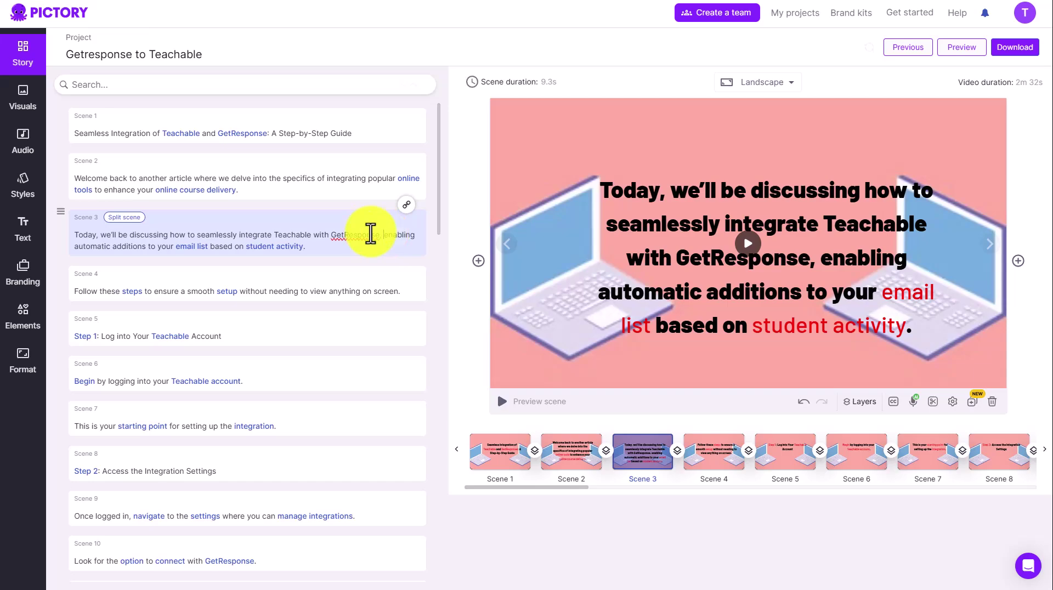
pyautogui.click(127, 218)
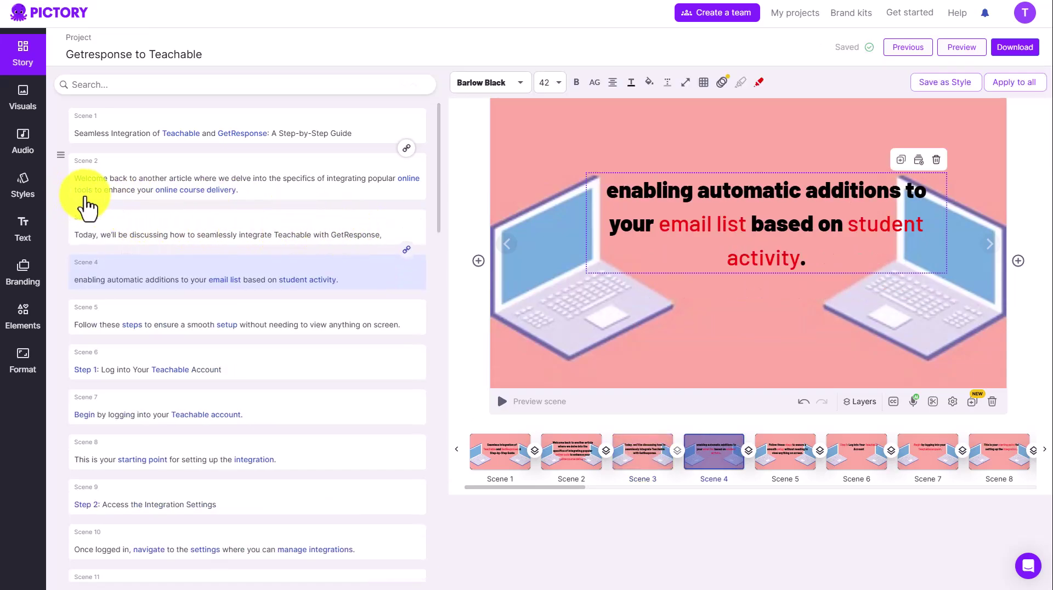
# - Split Scene 2 after "the specifics of" so that "integrating popular online tools" starts a new scene
pyautogui.click(328, 181)
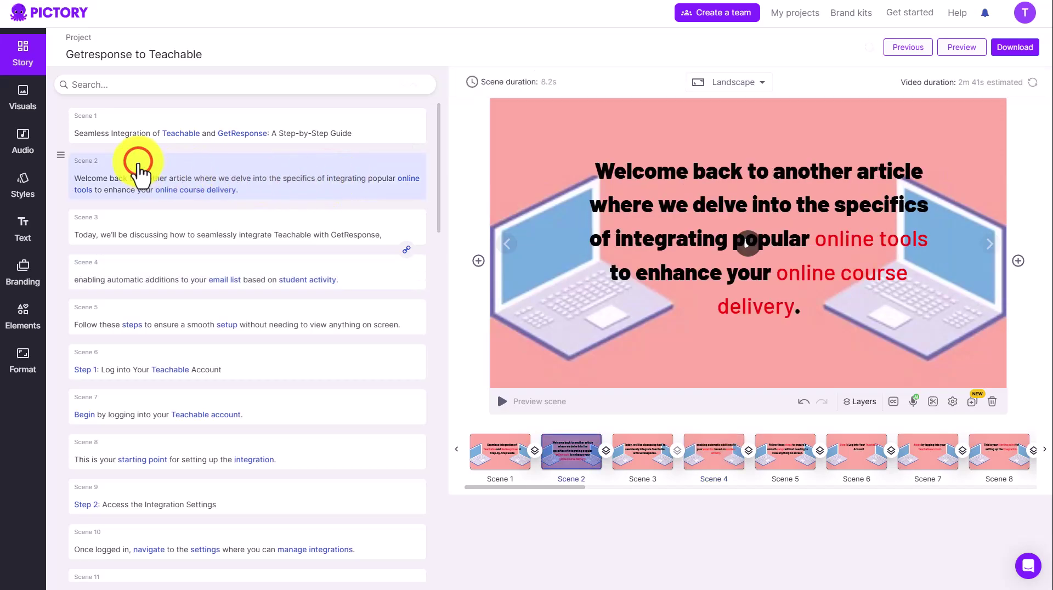
pyautogui.click(325, 178)
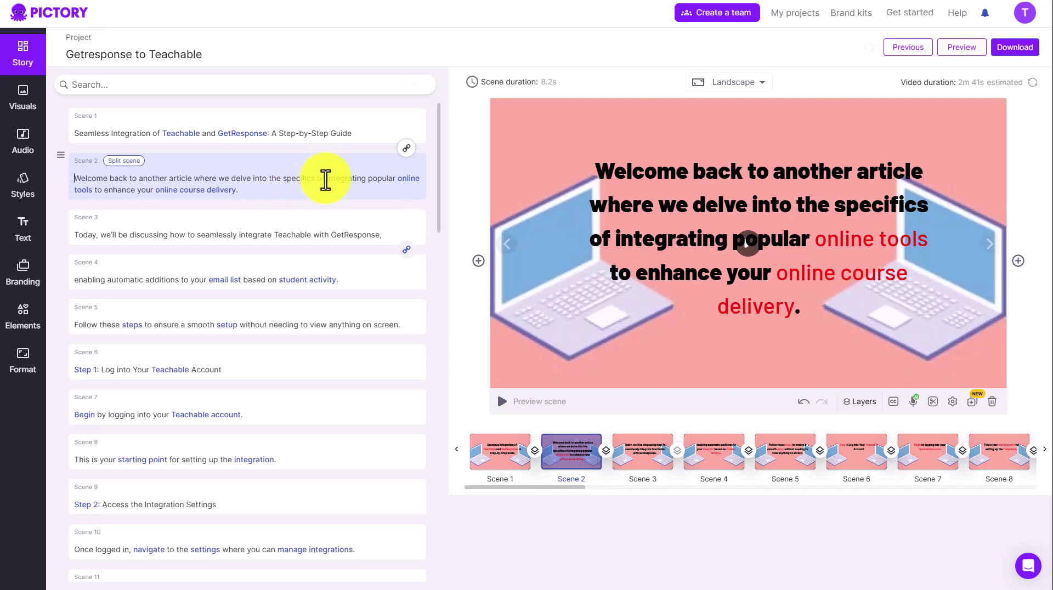
pyautogui.click(123, 160)
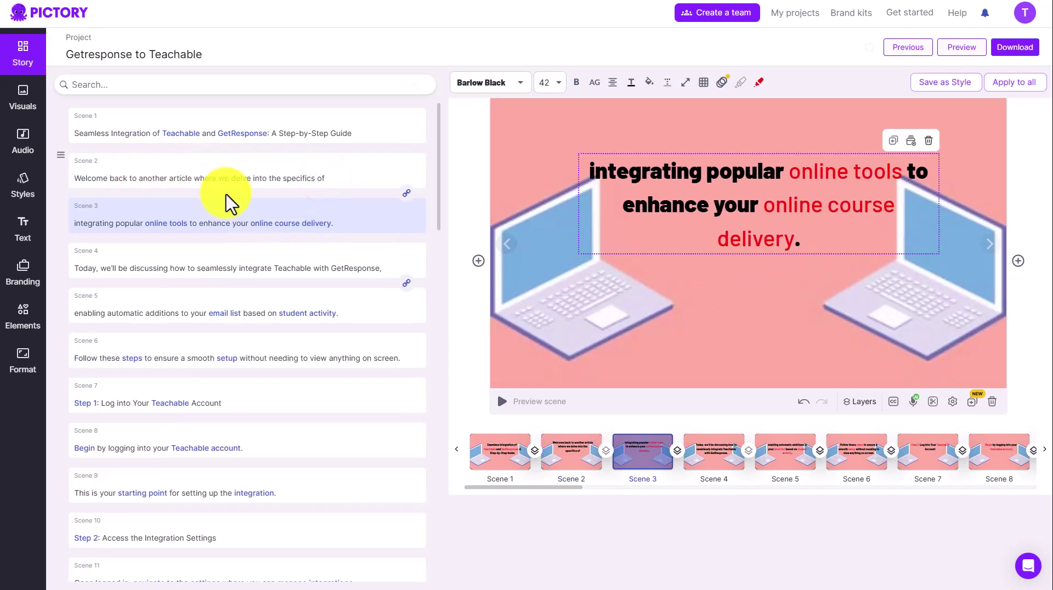
# - Split Scene 15 so that "Teachable and GetResponse is correctly mapped to your institution." becomes its own scene
pyautogui.scroll(-8, 229, 204)
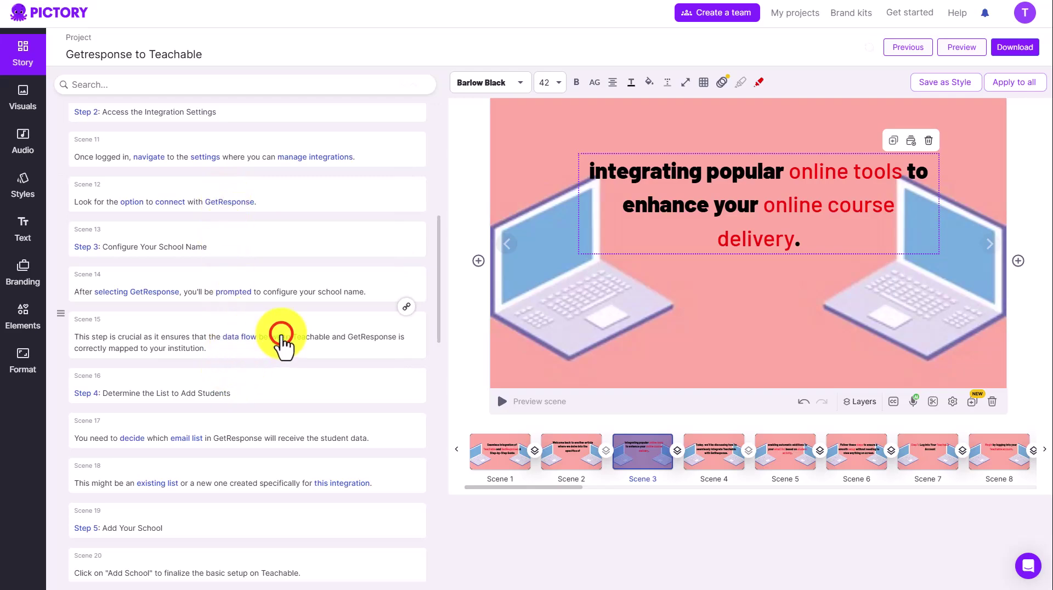
pyautogui.click(281, 337)
pyautogui.click(293, 336)
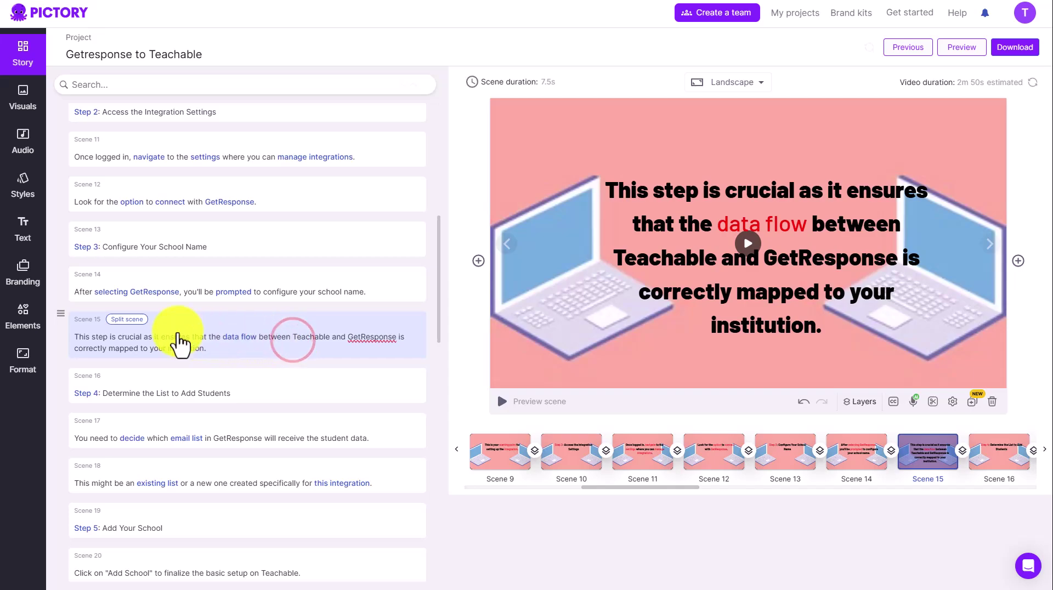
pyautogui.click(130, 320)
# - Split Scene 33 after "the integration," so that "adding them to your GetResponse list automatically." becomes its own scene
pyautogui.scroll(-8, 264, 340)
pyautogui.scroll(-5, 264, 340)
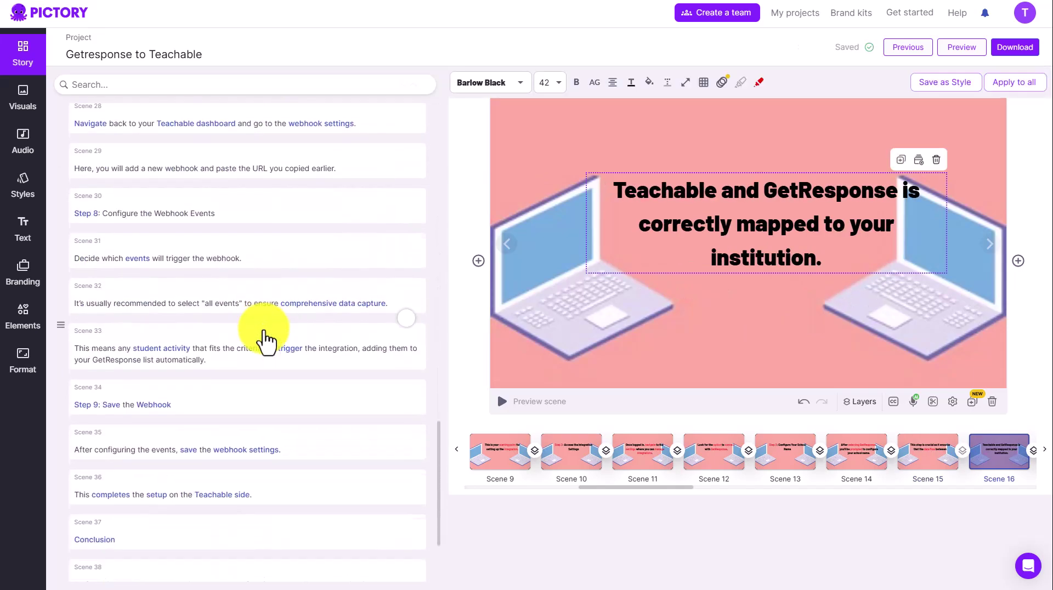
pyautogui.click(361, 250)
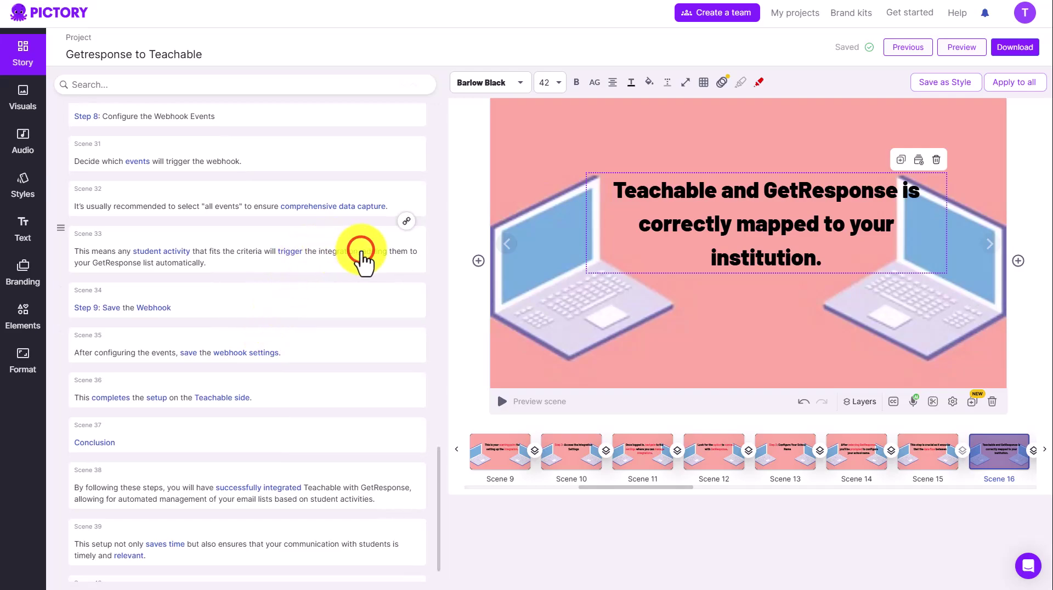
pyautogui.click(361, 250)
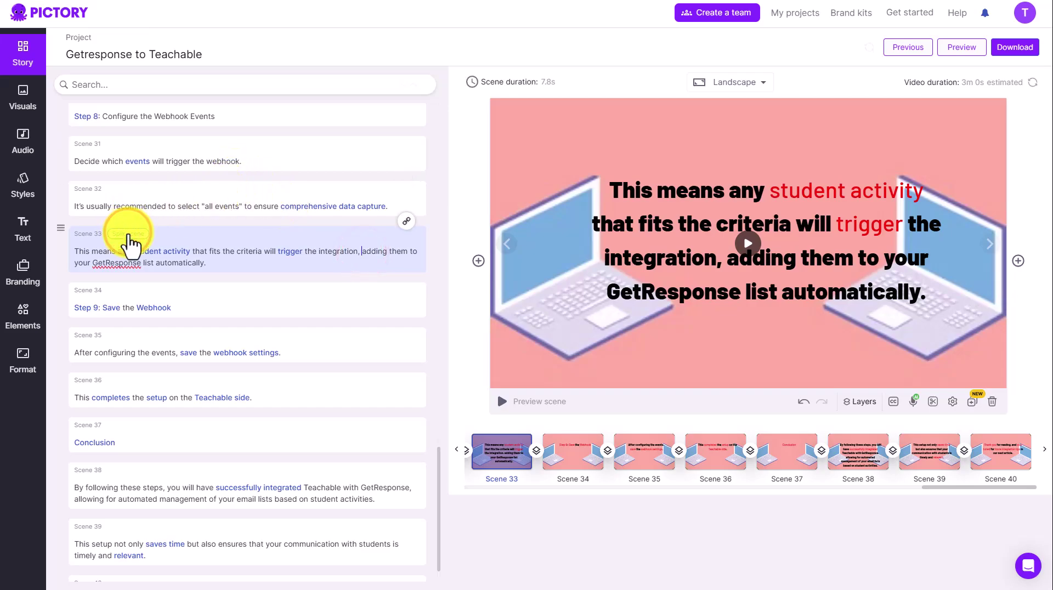
pyautogui.click(128, 234)
# - Split Scene 39 after "Teachable with GetResponse," so that "allowing for automated management" starts a new scene
pyautogui.scroll(-1, 309, 367)
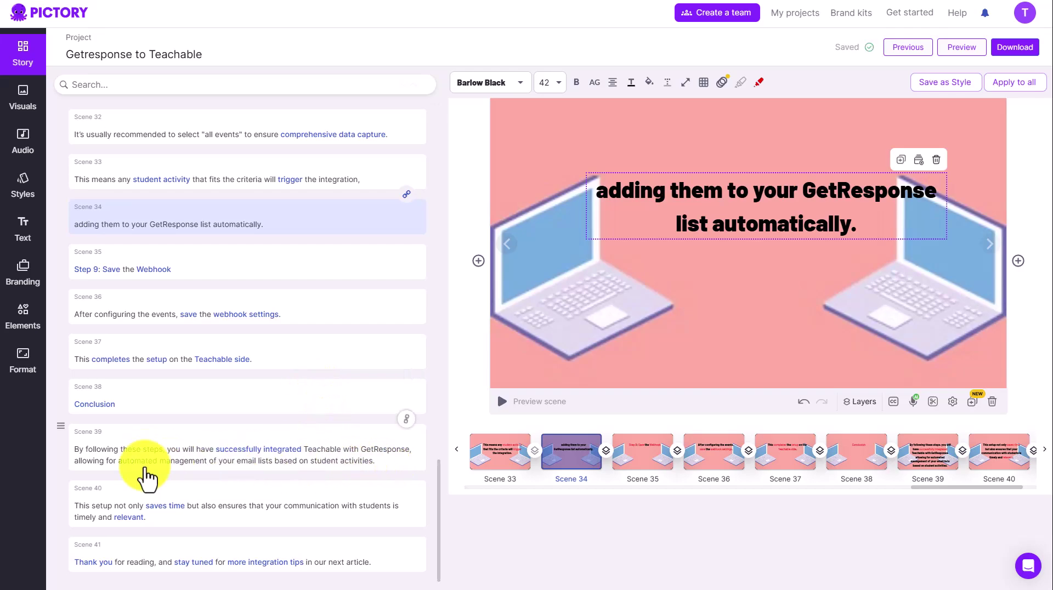
pyautogui.click(77, 463)
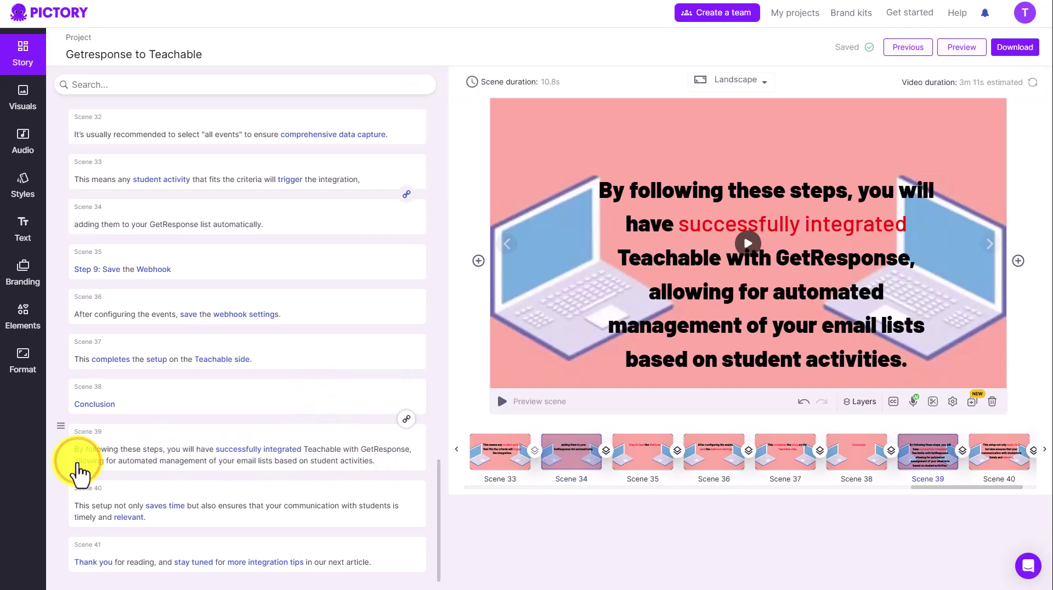
pyautogui.click(74, 460)
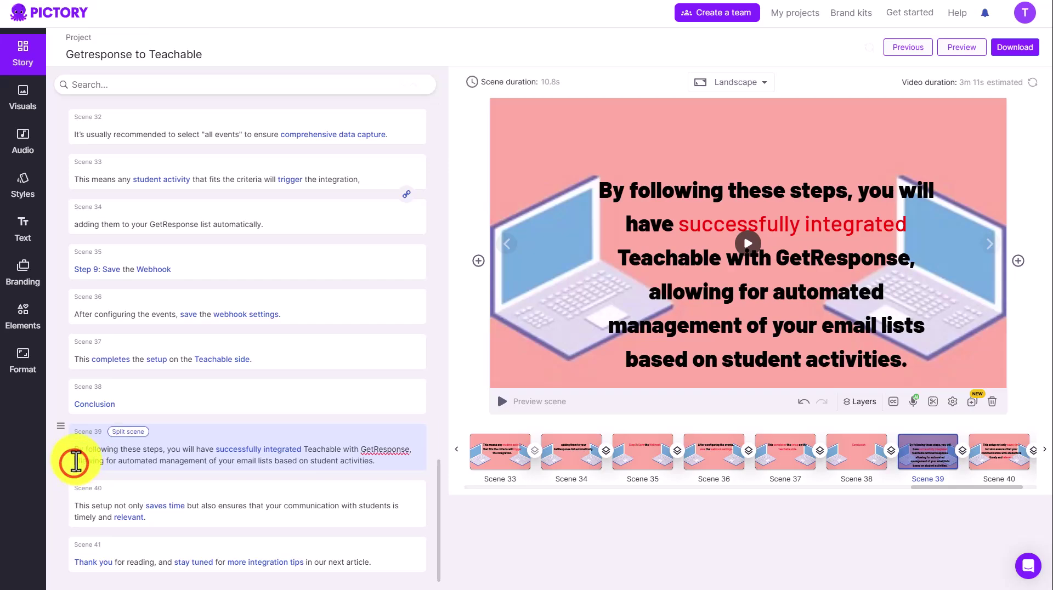
pyautogui.press('Return')
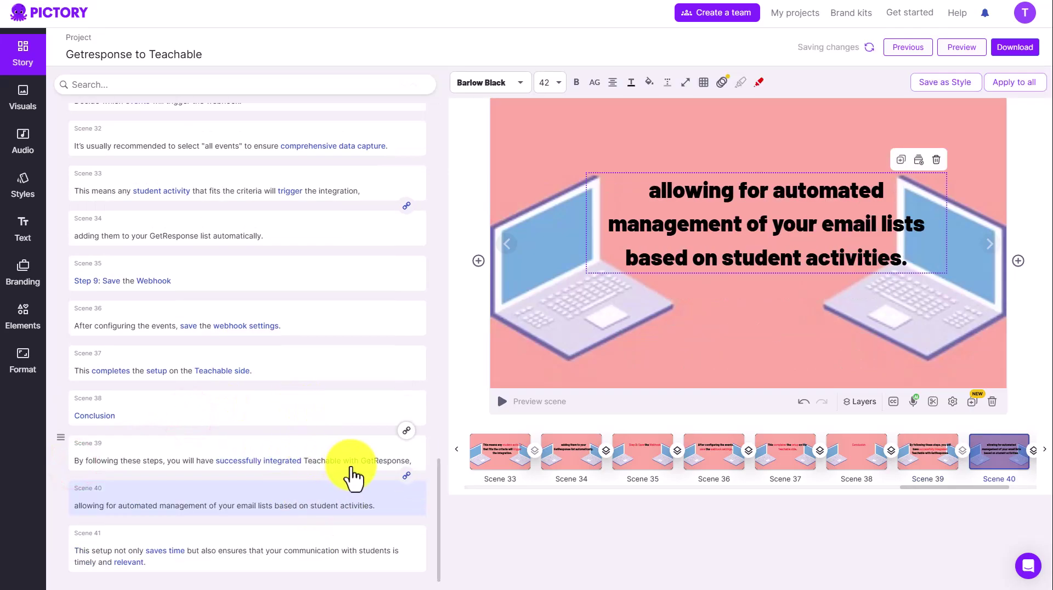
# - Split Scene 41 after "but also ensures that" so that "your communication with students" starts a new scene
pyautogui.scroll(-1, 313, 487)
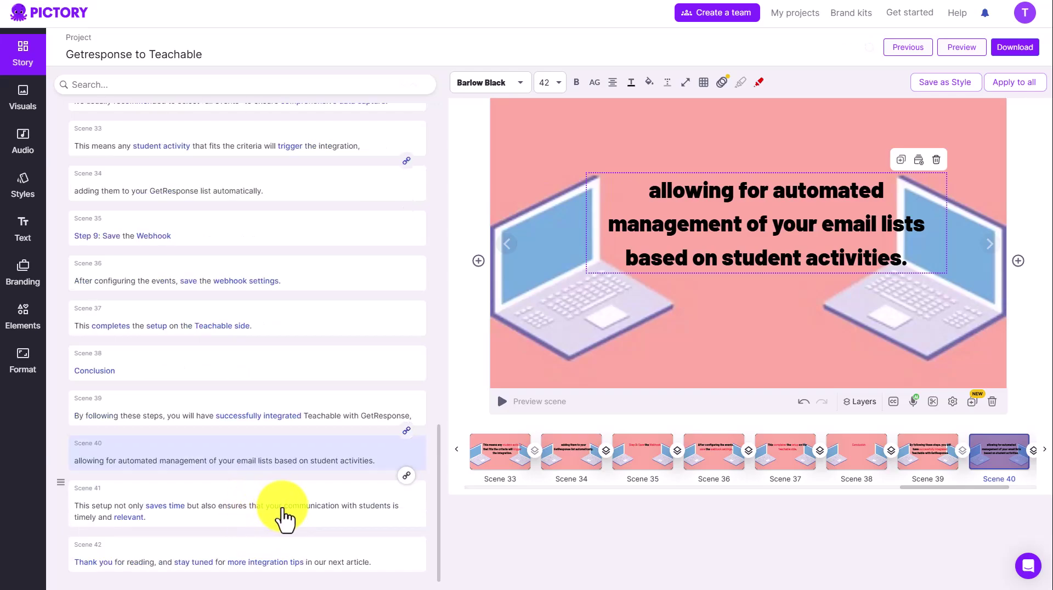
pyautogui.click(266, 504)
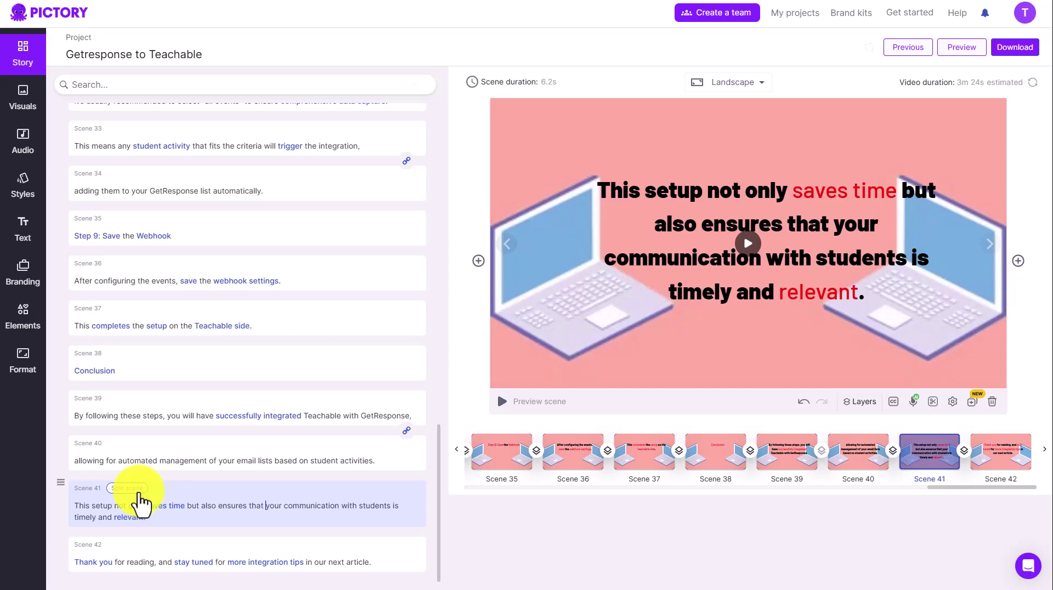
pyautogui.click(139, 491)
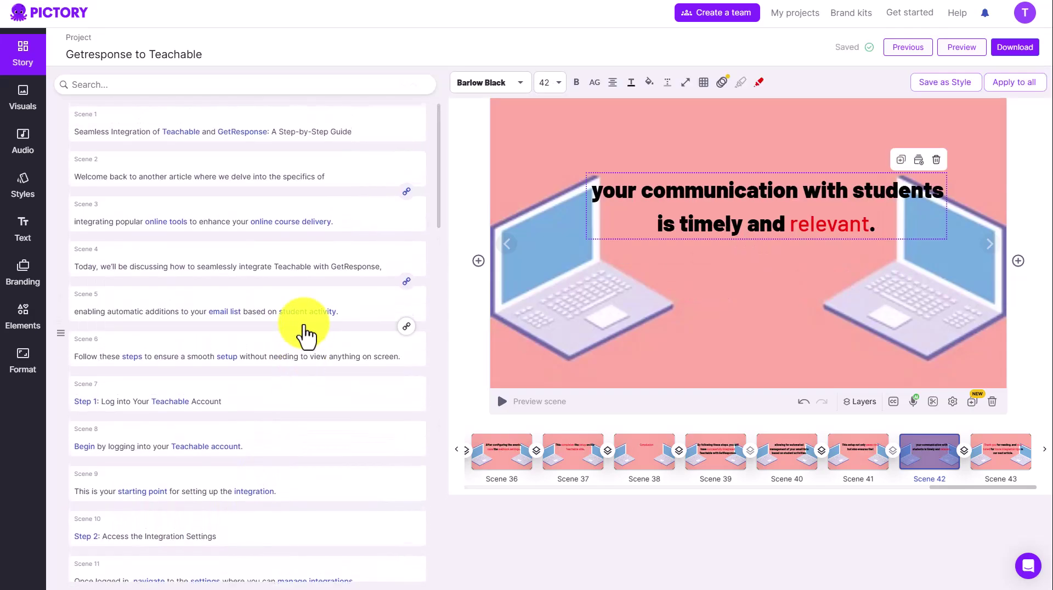
# - Check the split scenes in the story and move Scene 42's caption down to the middle of the frame
pyautogui.scroll(-6, 307, 383)
pyautogui.scroll(-20, 307, 395)
pyautogui.moveTo(690, 176); pyautogui.dragTo(670, 224)
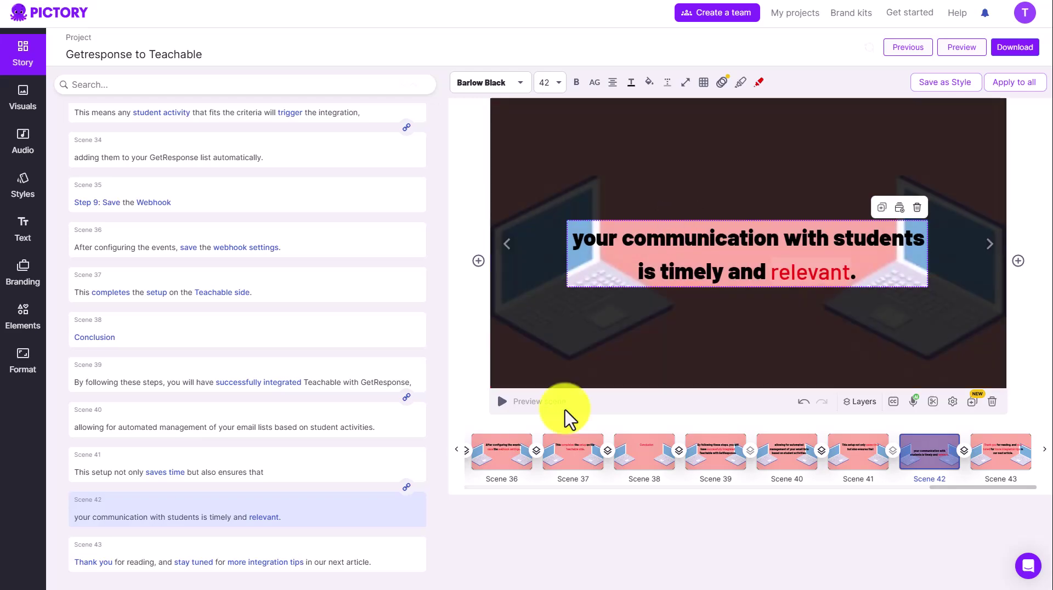
# - Set Scene 36's caption font size to 48 and apply that caption style to all scenes
pyautogui.click(504, 451)
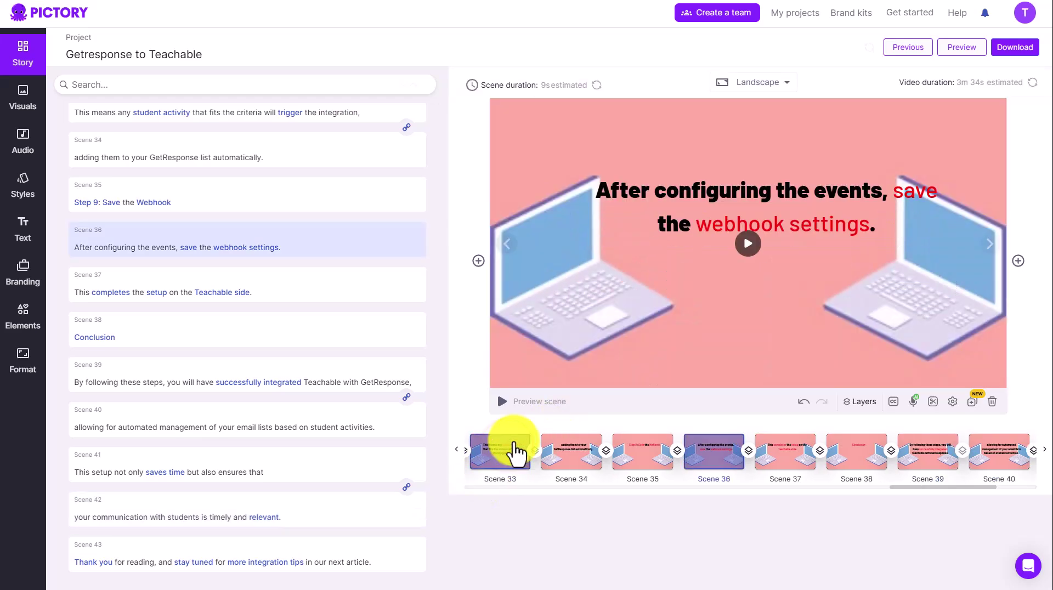
pyautogui.click(702, 208)
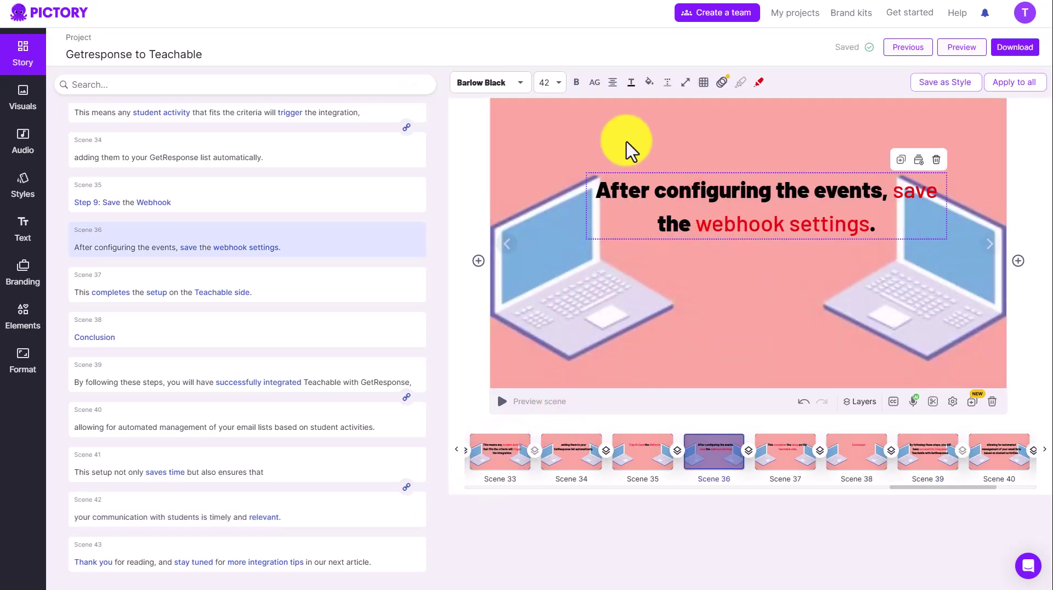
pyautogui.click(556, 82)
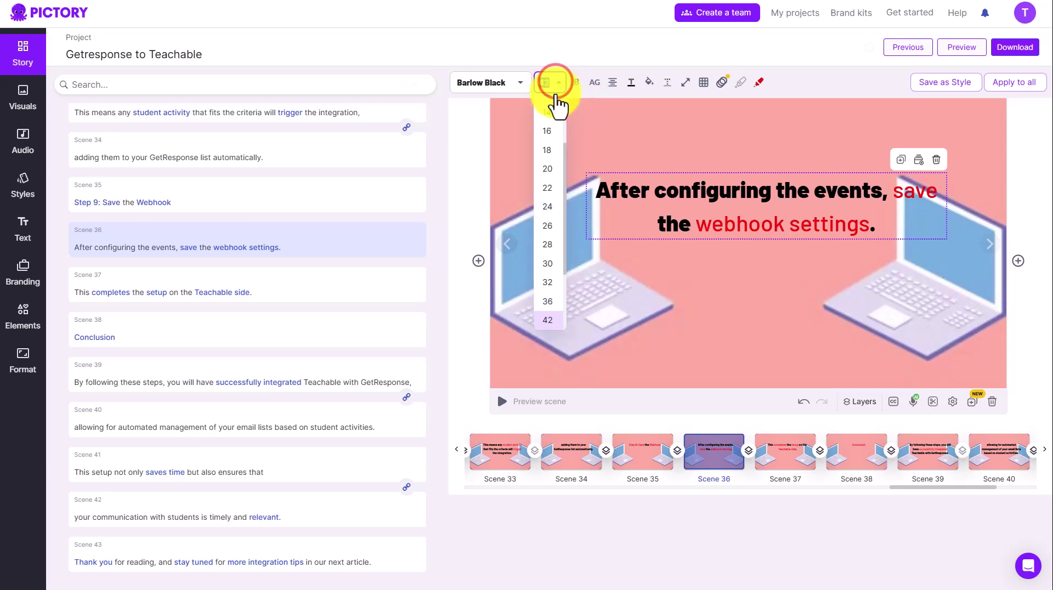
pyautogui.scroll(-1, 551, 247)
pyautogui.click(550, 248)
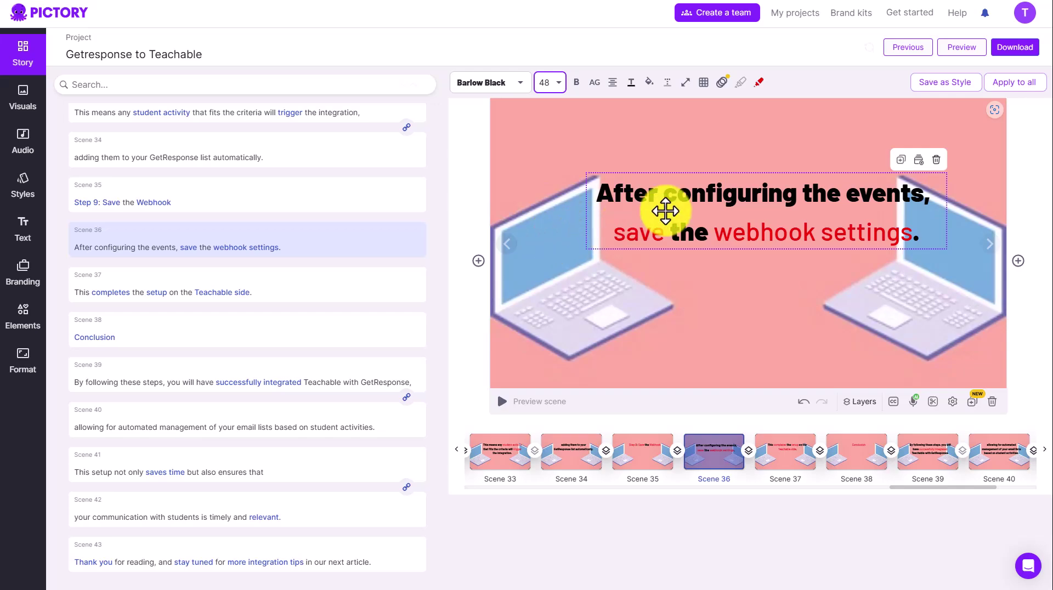
pyautogui.click(1008, 85)
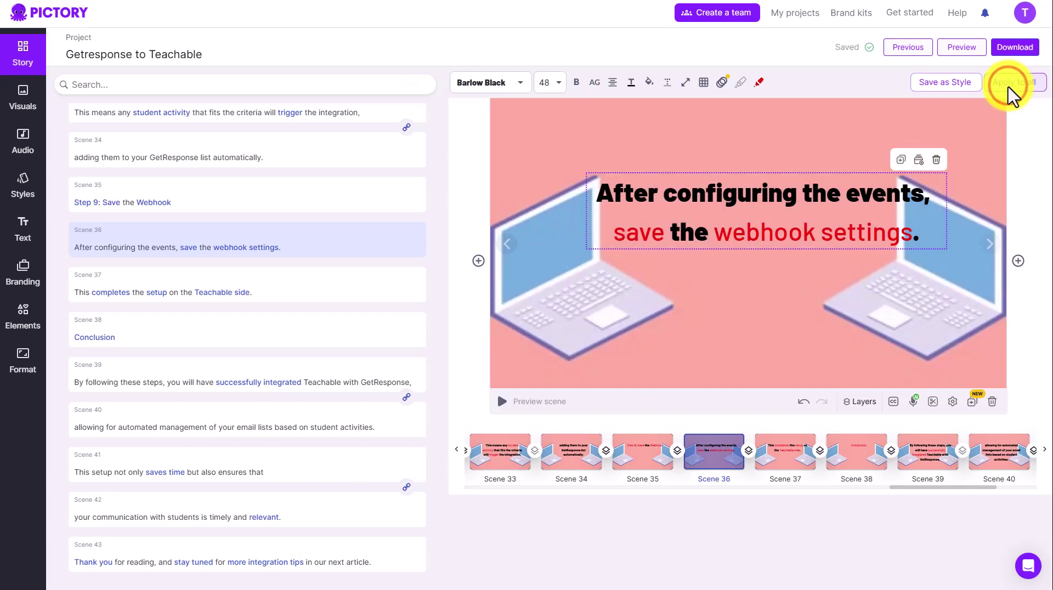
# - Review the scene texts in the story and check how Scene 40's long caption fits the frame
pyautogui.scroll(20, 383, 285)
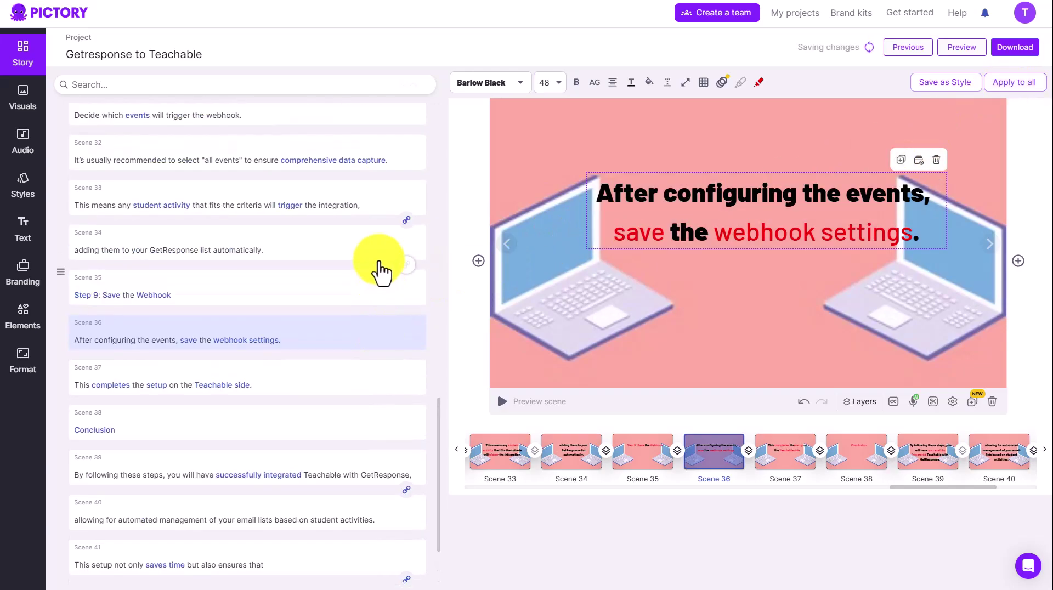
pyautogui.scroll(-1, 382, 258)
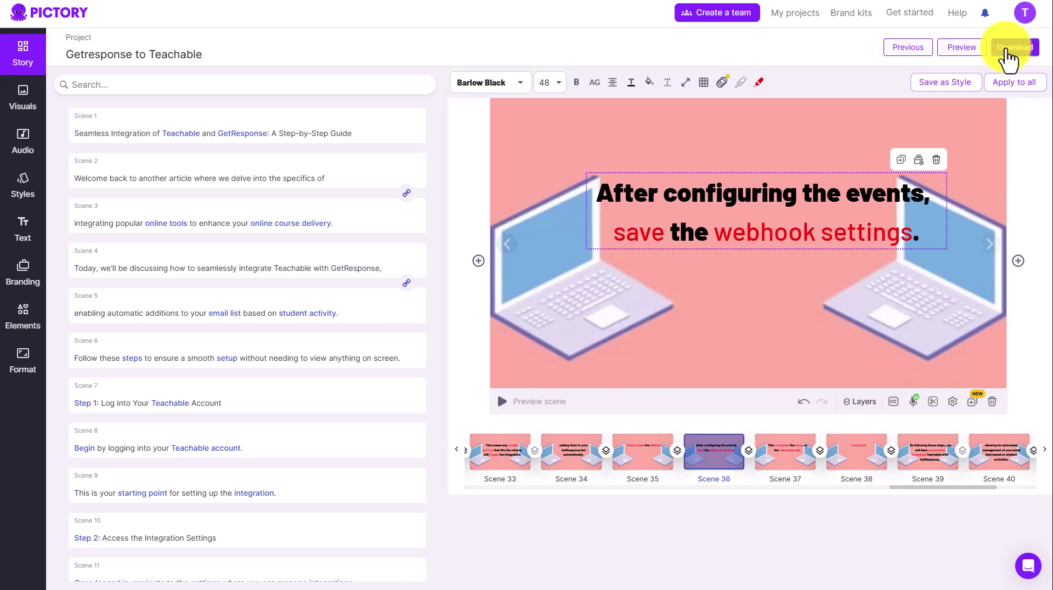
pyautogui.click(1001, 461)
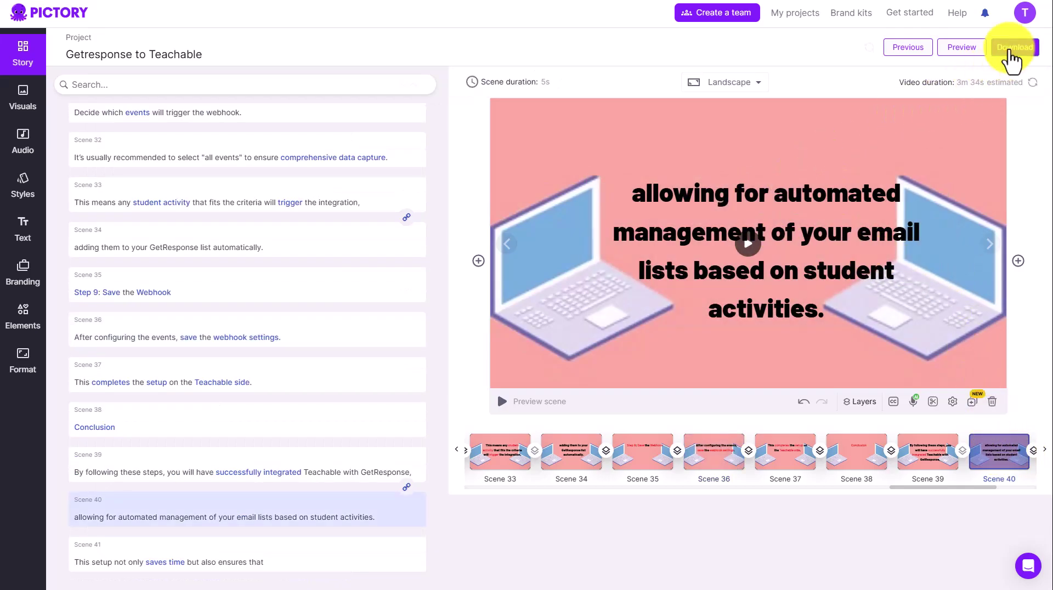
# - Render and download the finished video, and open the downloaded GetresponsetoTeachab.mp4 file
pyautogui.click(1009, 49)
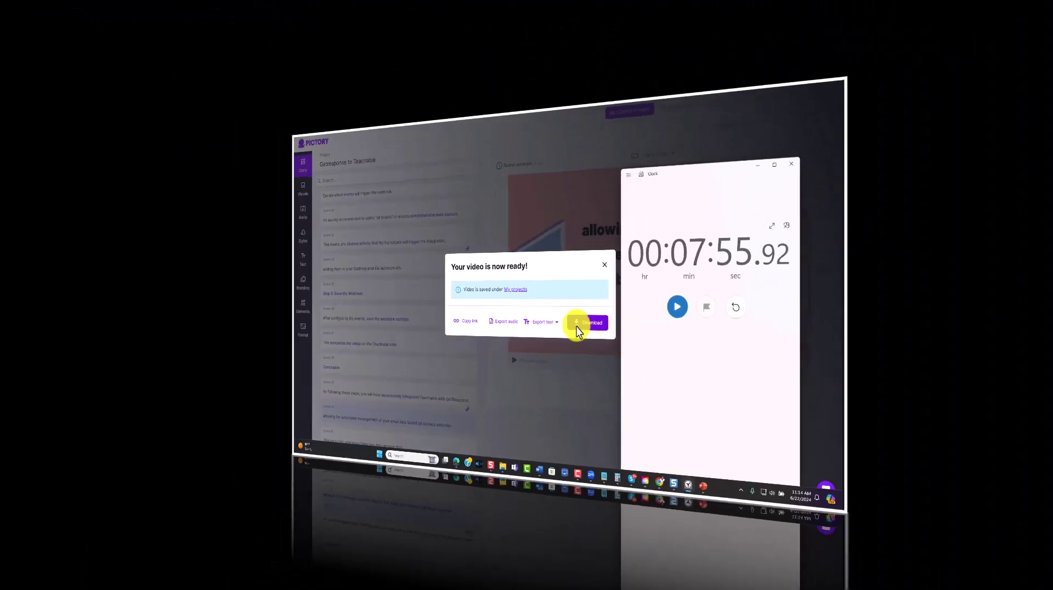
pyautogui.click(637, 338)
pyautogui.click(830, 72)
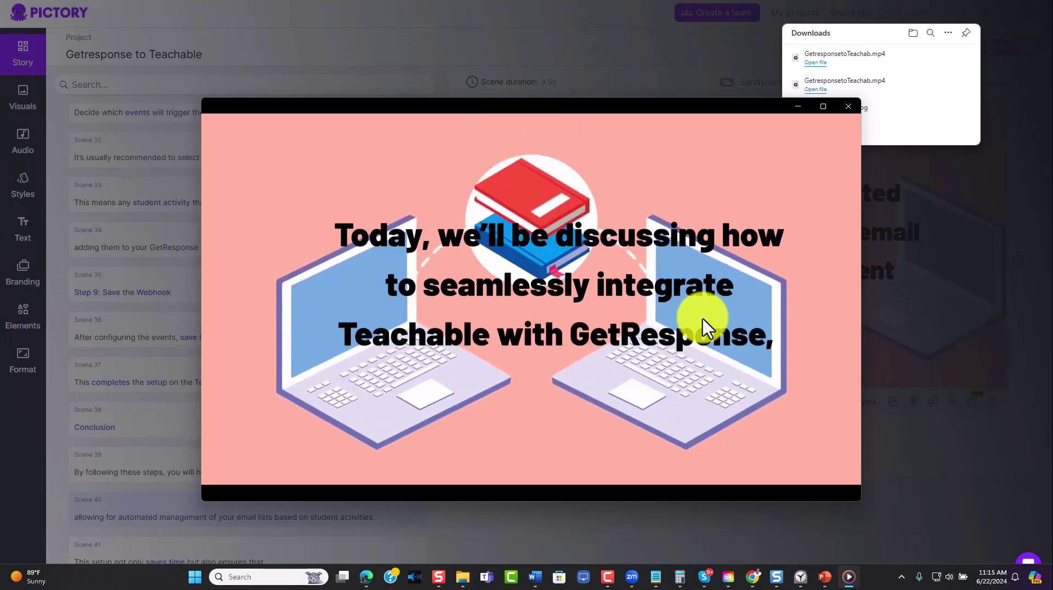
# - Watch part of the exported video in Media Player, pausing and resuming playback, and return to the "Getresponse PLR Videos" presentation slide
pyautogui.moveTo(757, 245)
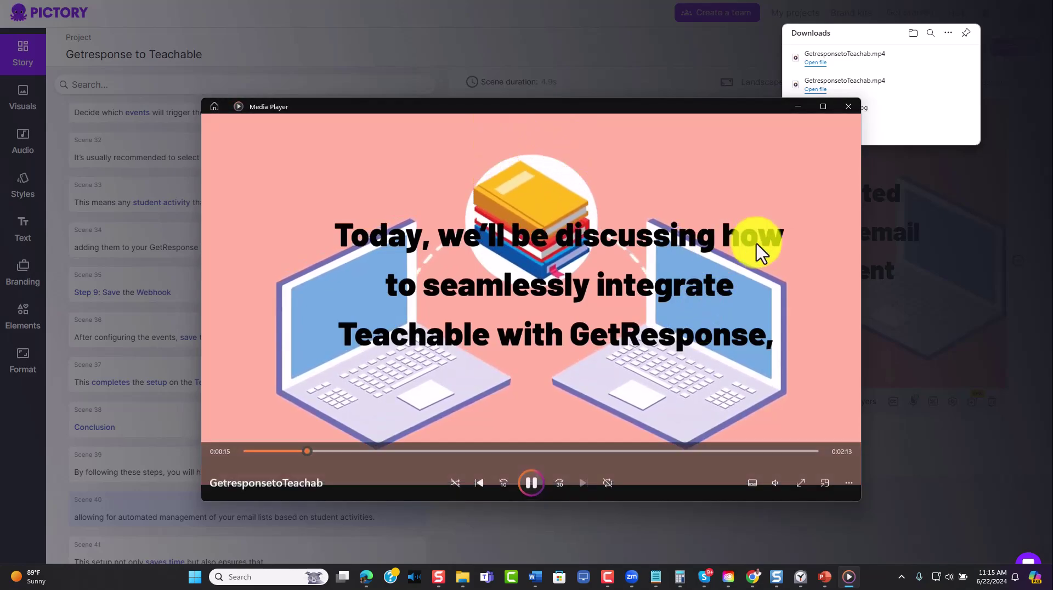
pyautogui.click(530, 481)
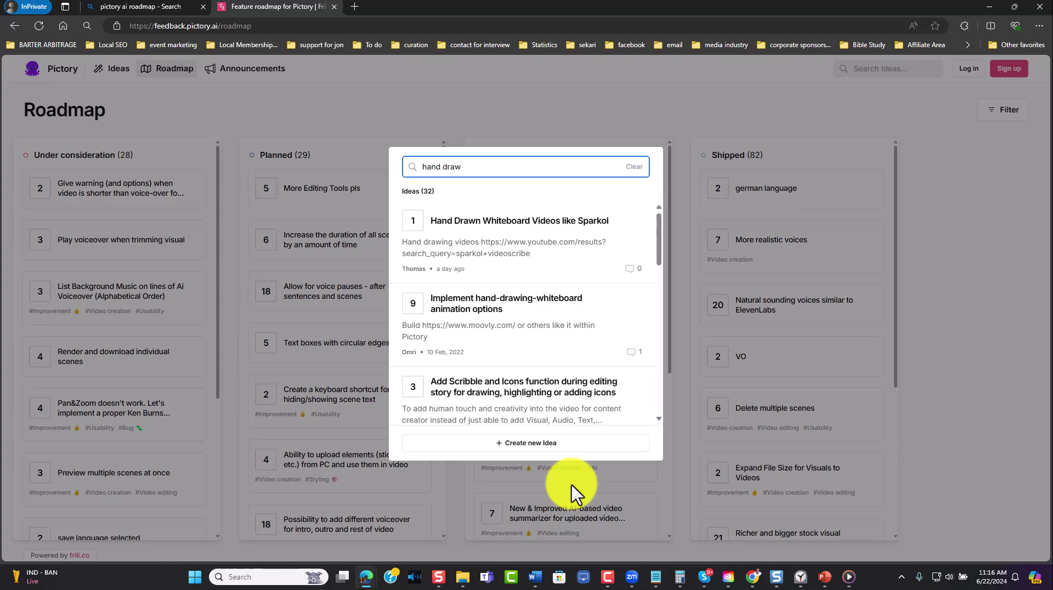
pyautogui.hotkey('alt', 'Tab')
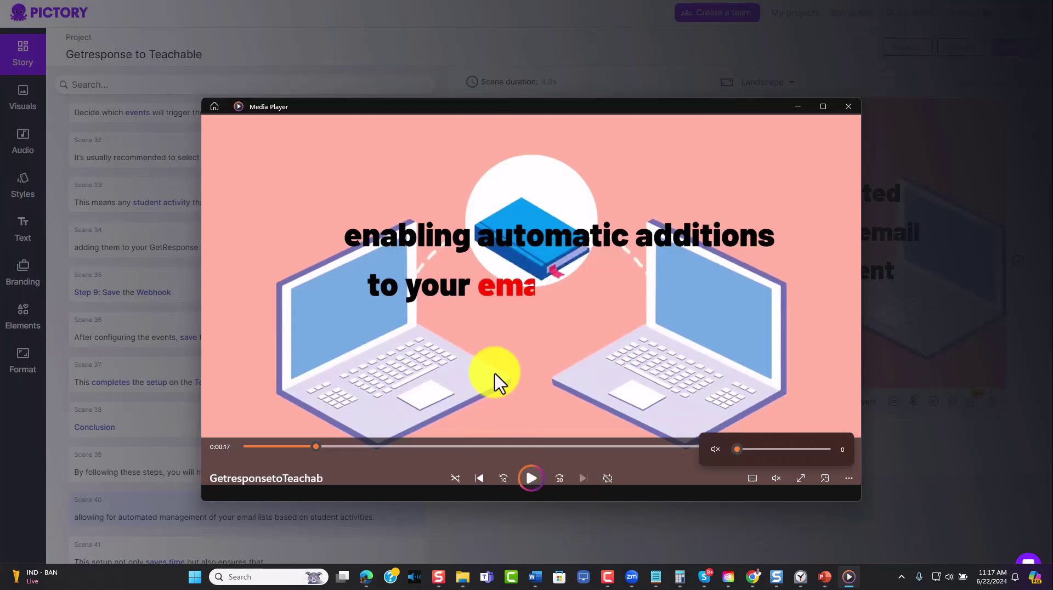
pyautogui.click(529, 478)
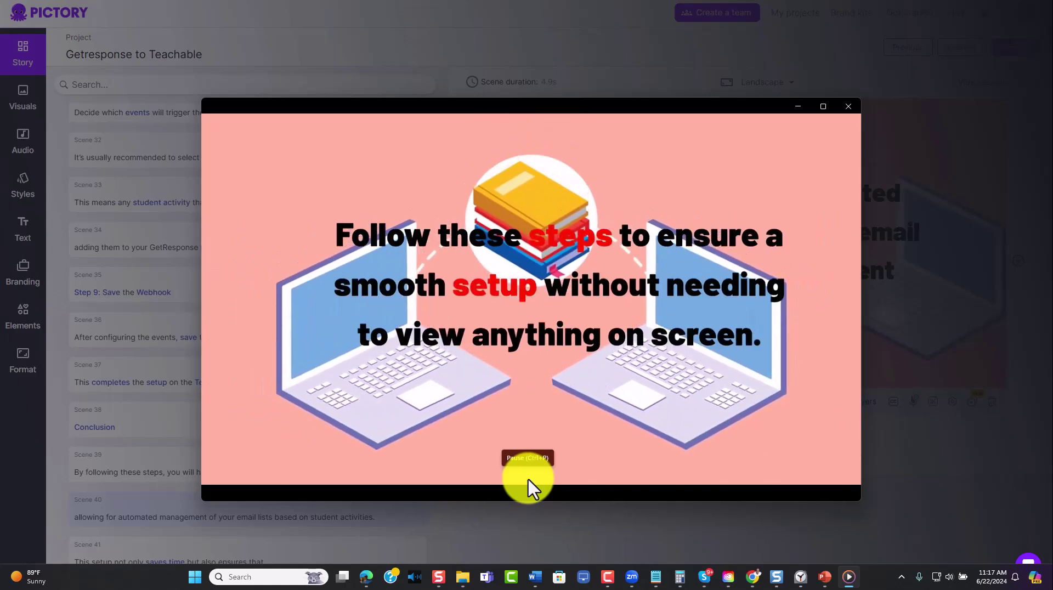
pyautogui.hotkey('alt', 'Tab')
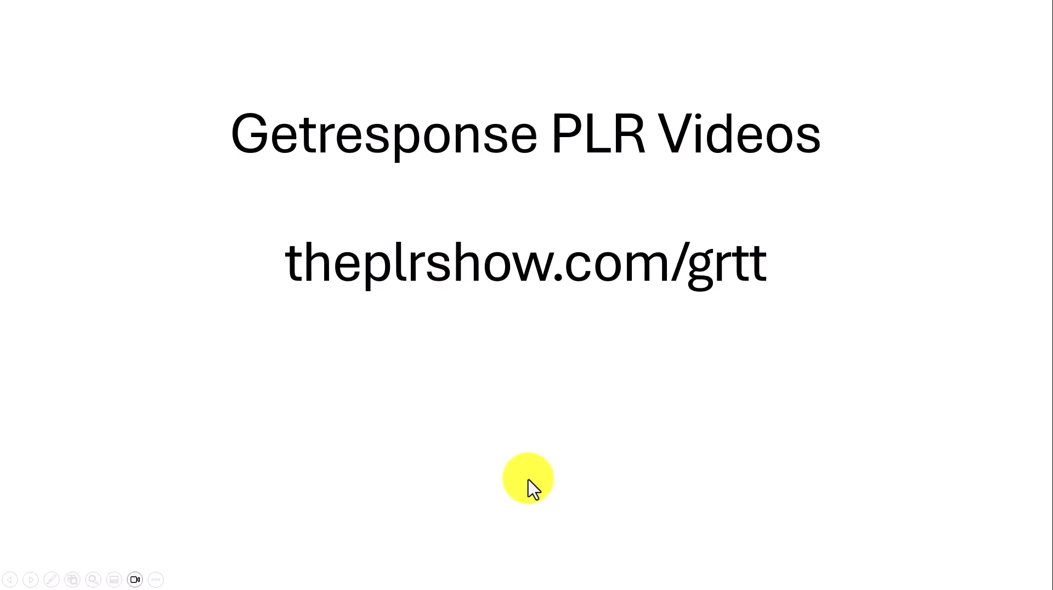